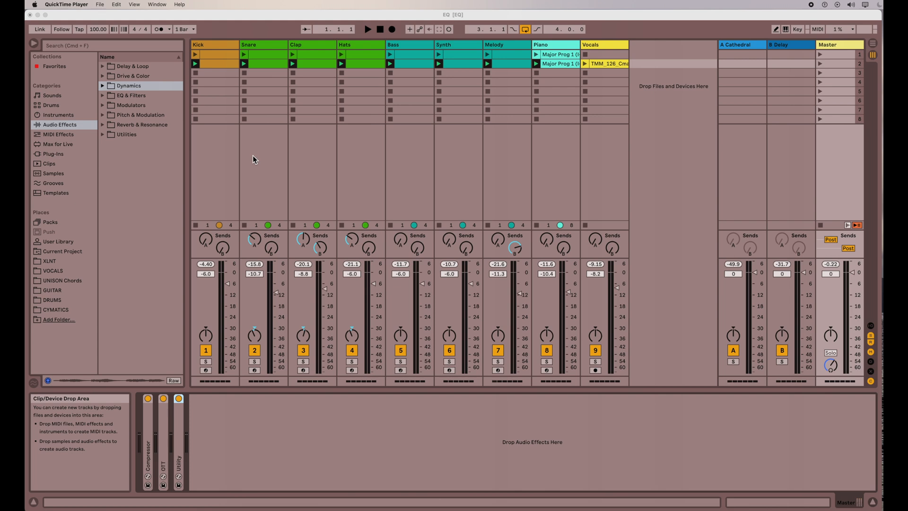
Step: Expand the Kick track's EQ Eight display, solo the track and start playback
left_click(223, 47)
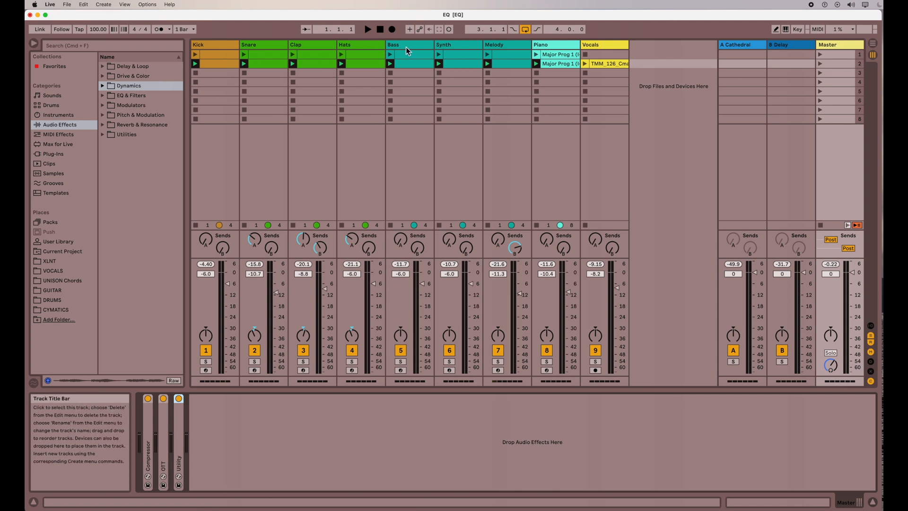
left_click(219, 46)
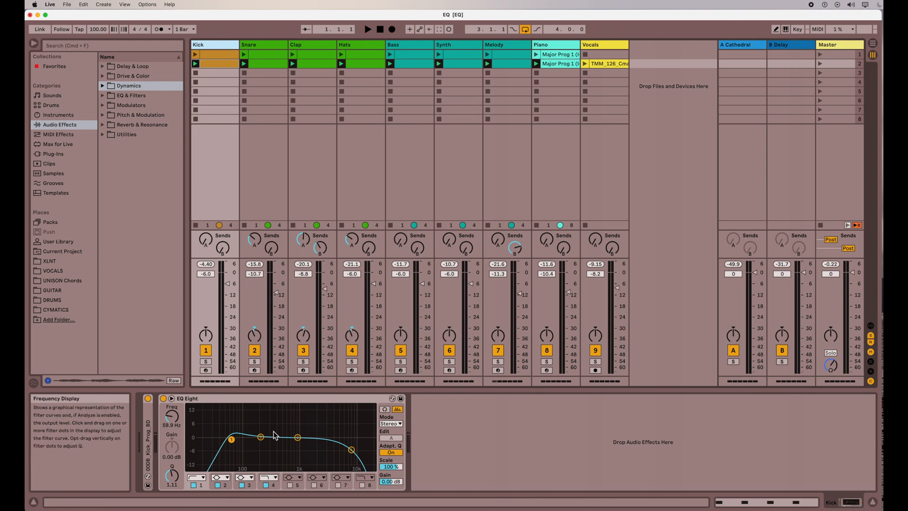
double_click(253, 414)
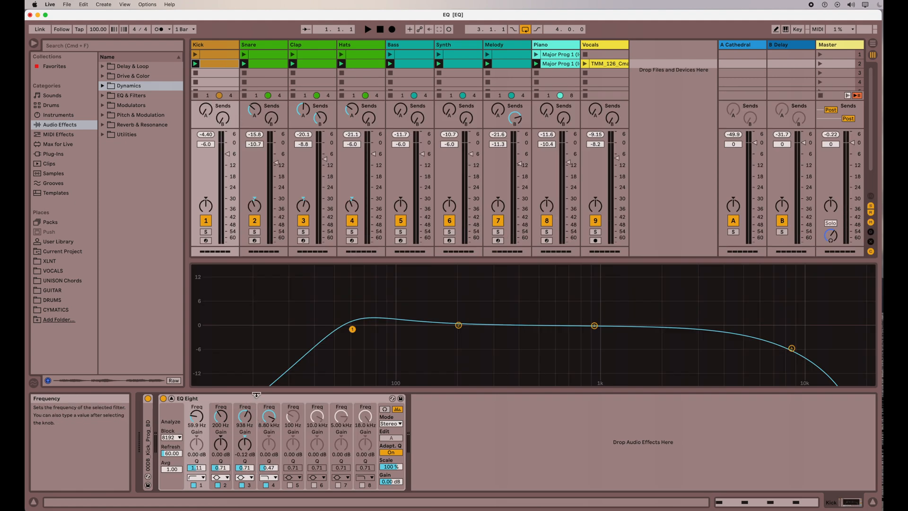
left_click(206, 231)
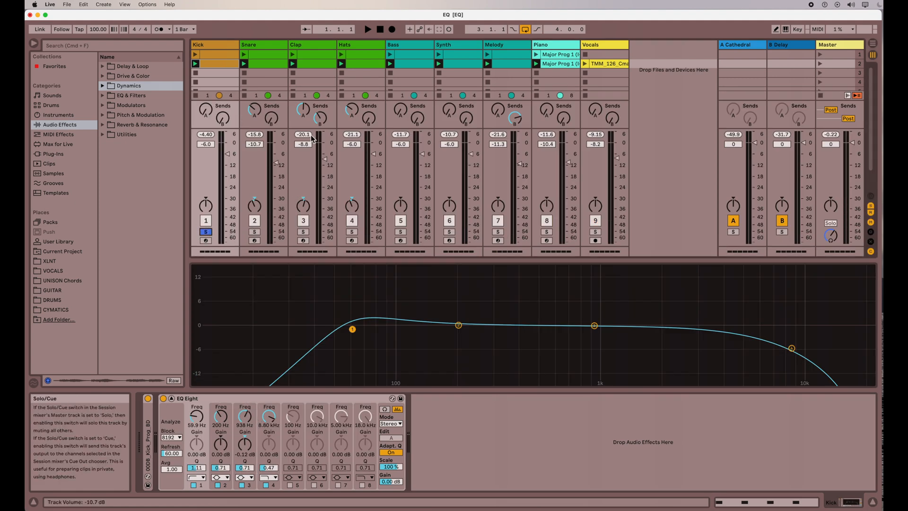
left_click(368, 30)
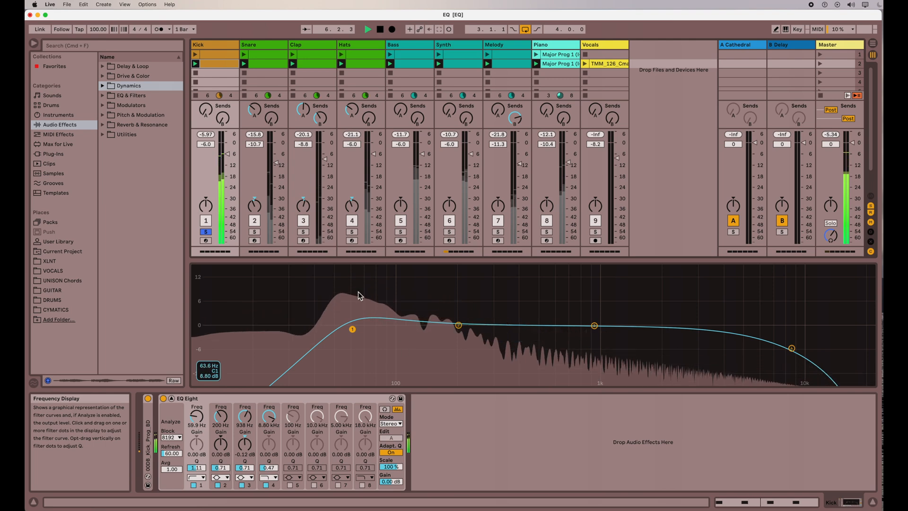
Step: Adjust filter 1 (low cut) in the Kick's EQ Eight to about 58.7 Hz with Q about 1.34, and stop playback
left_click_drag(357, 336, 355, 328)
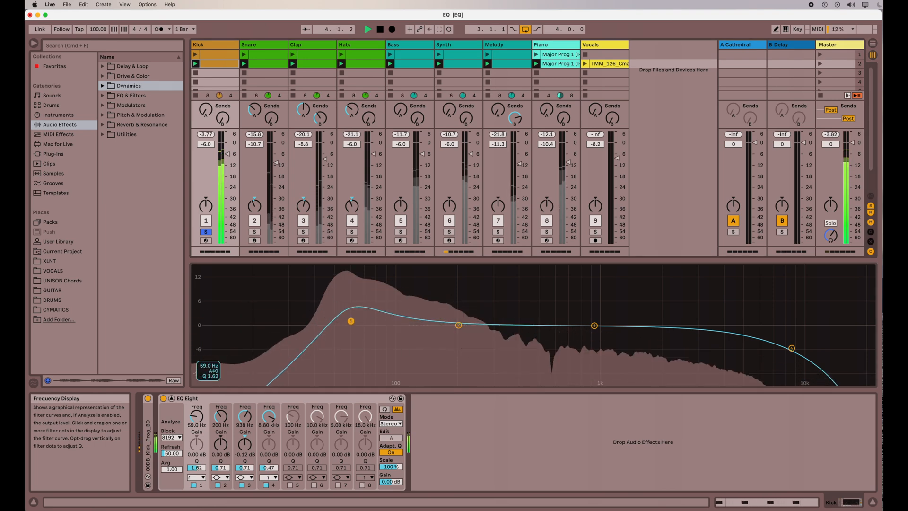
left_click_drag(351, 321, 351, 325)
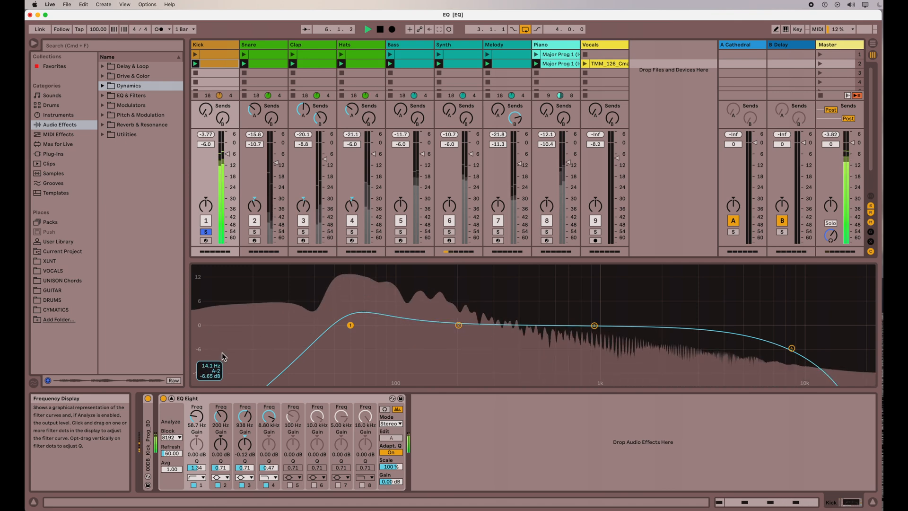
left_click(381, 31)
Step: Expand the Snare track's EQ Eight display, solo the Snare and start playback
left_click(270, 46)
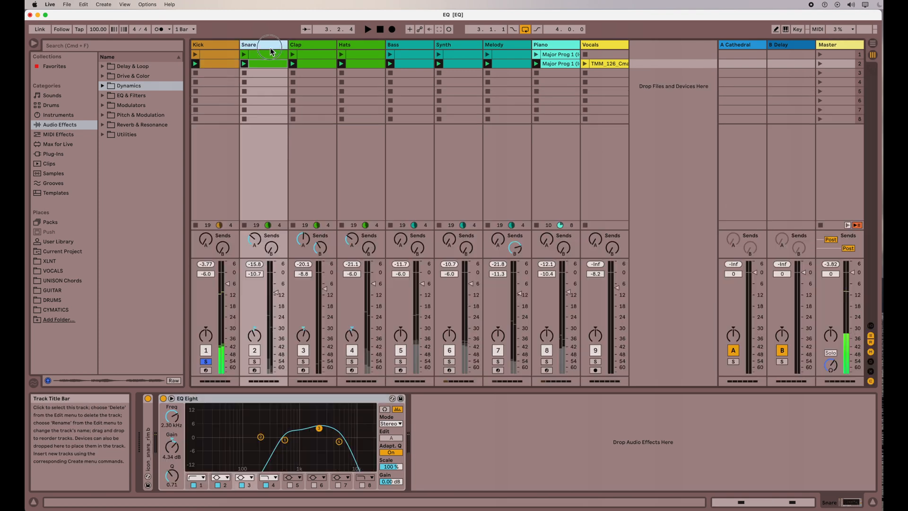
double_click(236, 414)
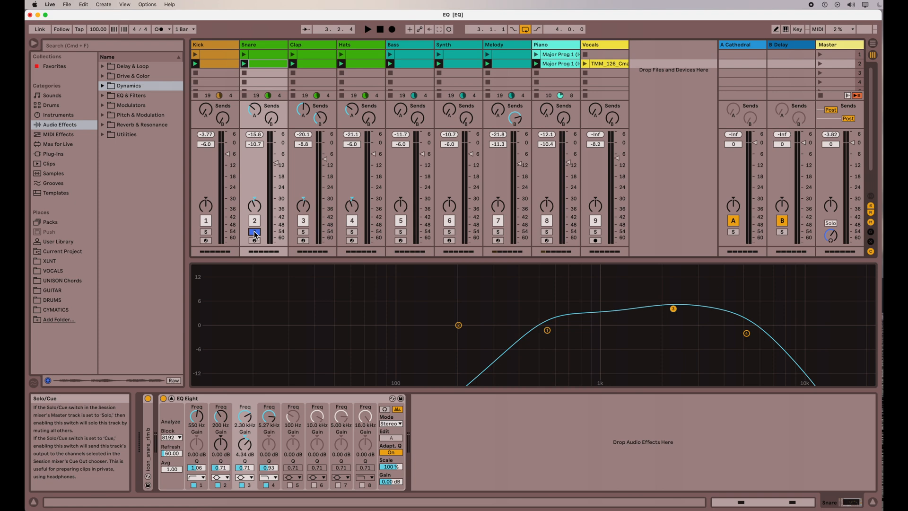
key("space")
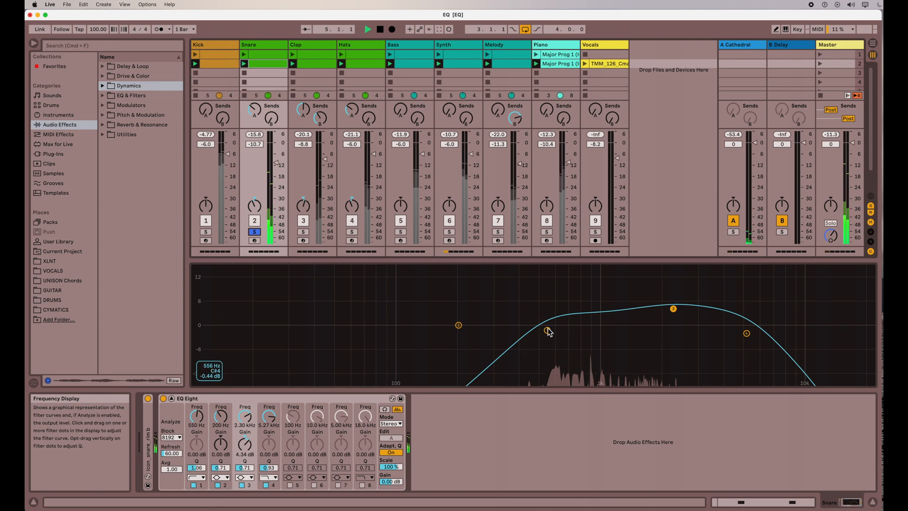
Step: Sweep the Snare's low-cut filter 1 down to about 29 Hz and back up to about 681 Hz with Q about 1.62, and stop playback
left_click_drag(547, 330, 288, 322)
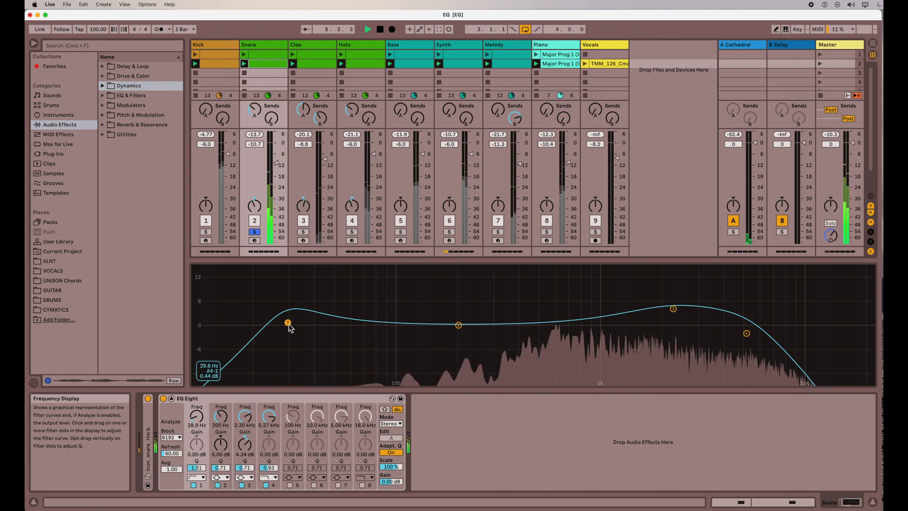
left_click_drag(288, 325, 566, 321)
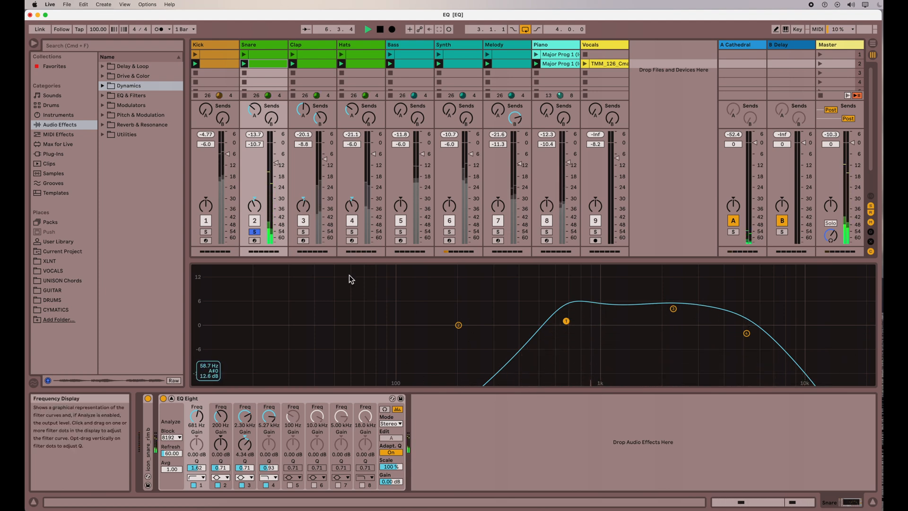
left_click(380, 30)
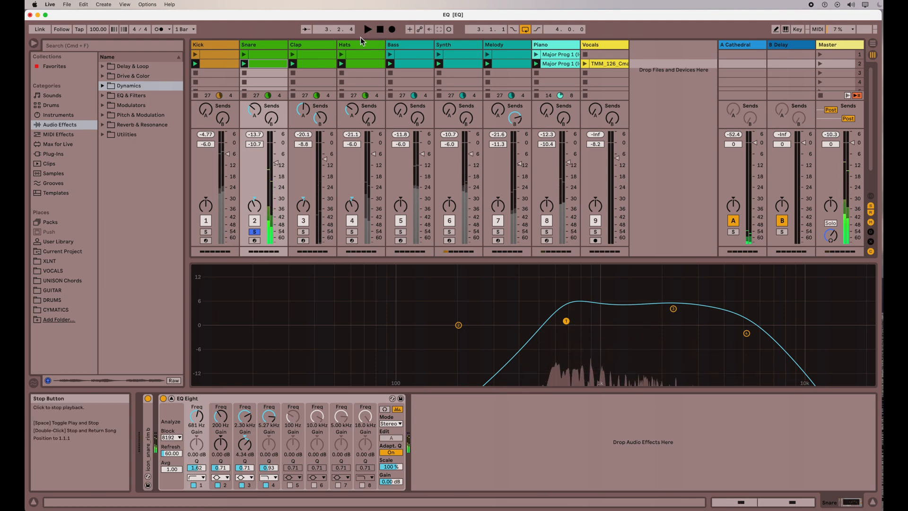
Step: Audition the soloed Clap track while examining its EQ curve in the expanded EQ Eight display
left_click(320, 47)
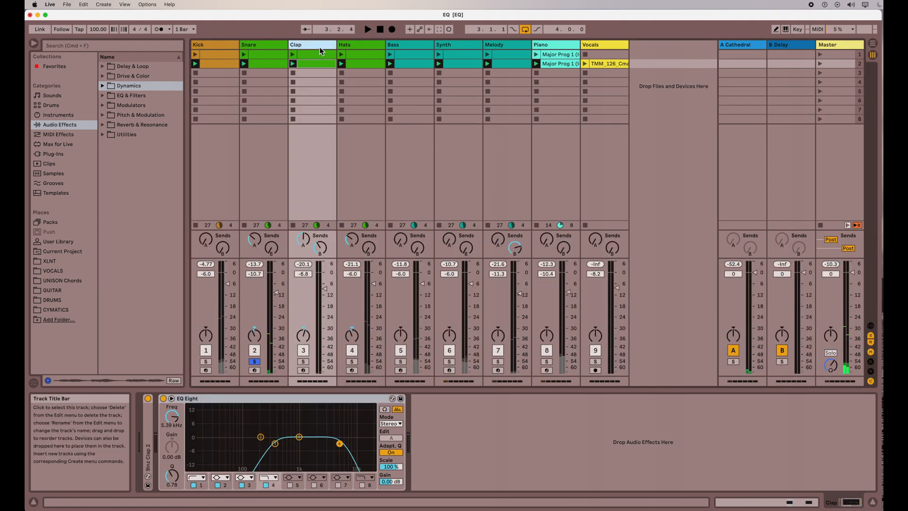
double_click(269, 421)
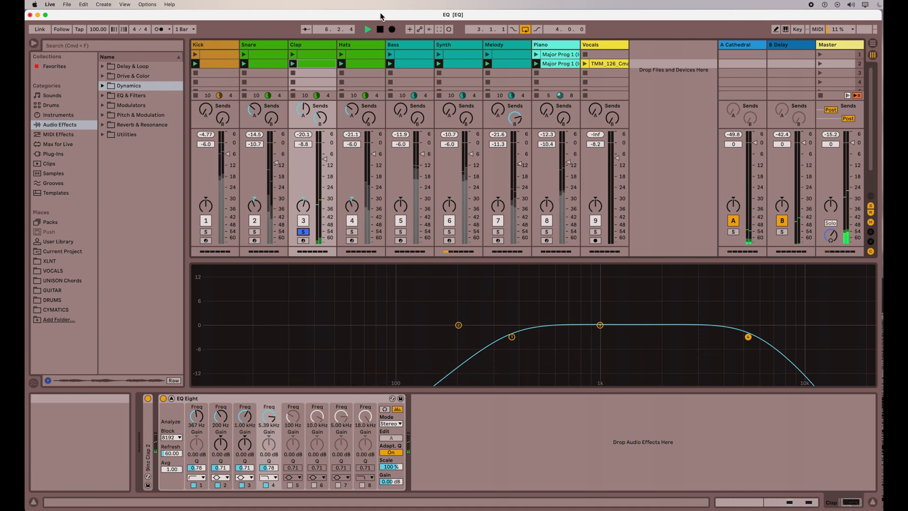
left_click(379, 29)
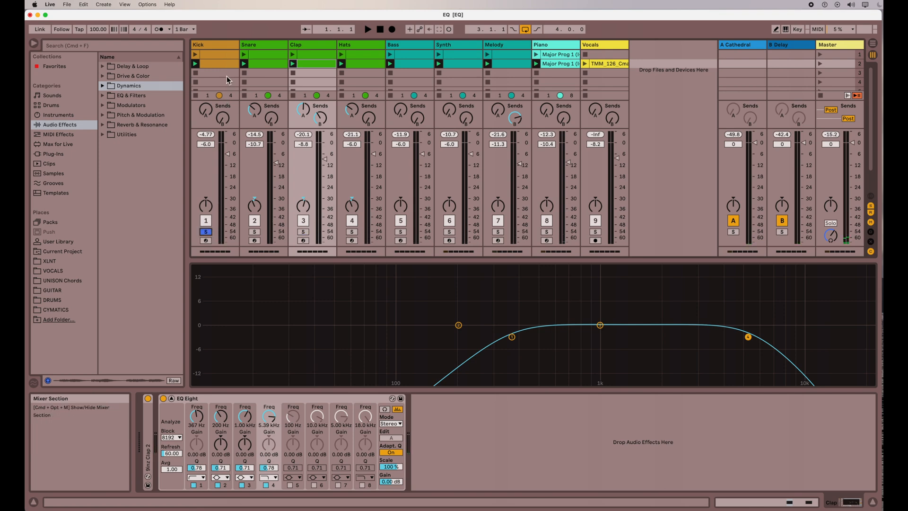
Step: Play the soloed Kick and repeatedly bypass and re-enable its EQ Eight to compare the sound with and without it
left_click(227, 61)
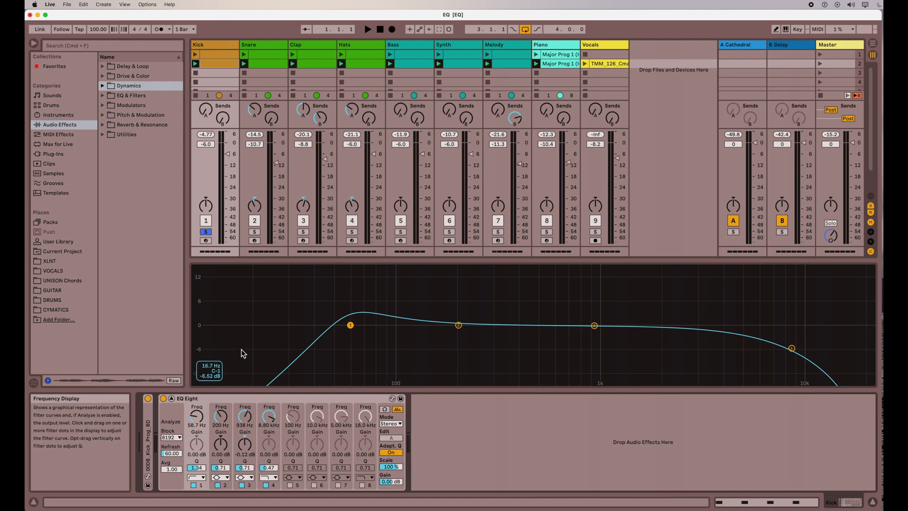
left_click(368, 30)
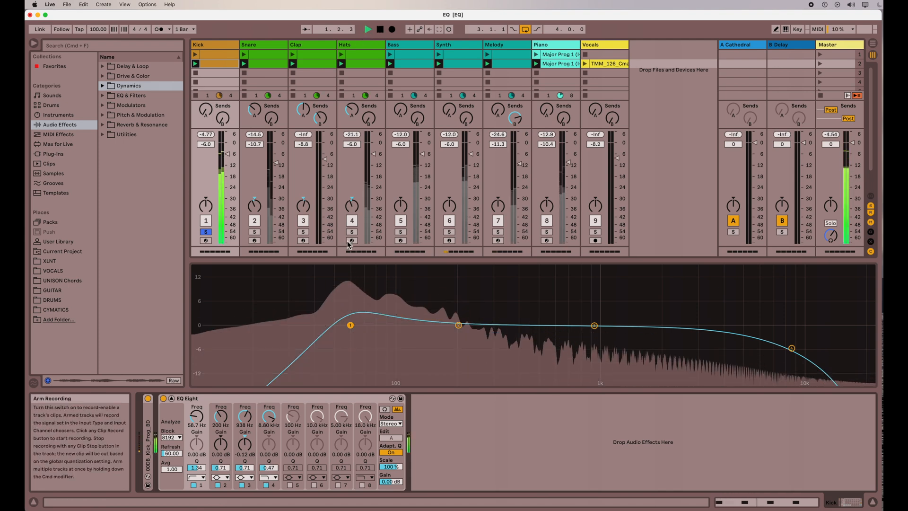
left_click(163, 399)
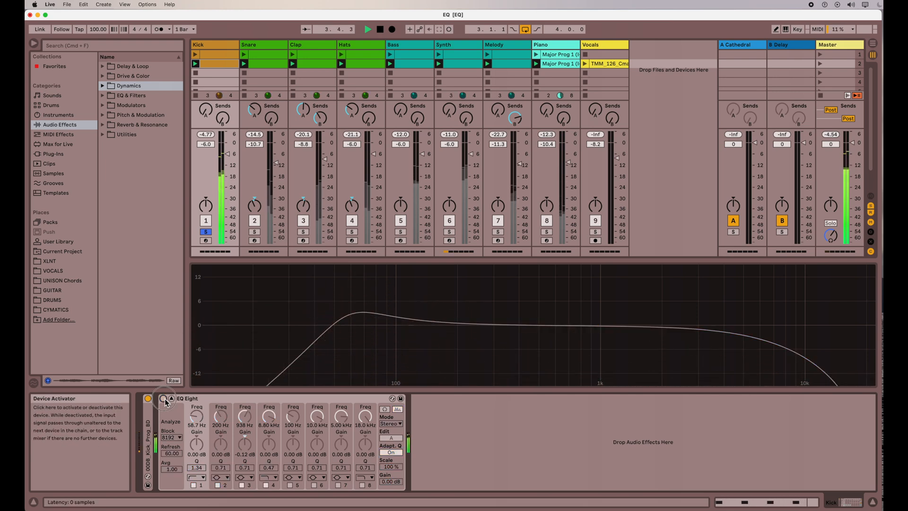
left_click(163, 399)
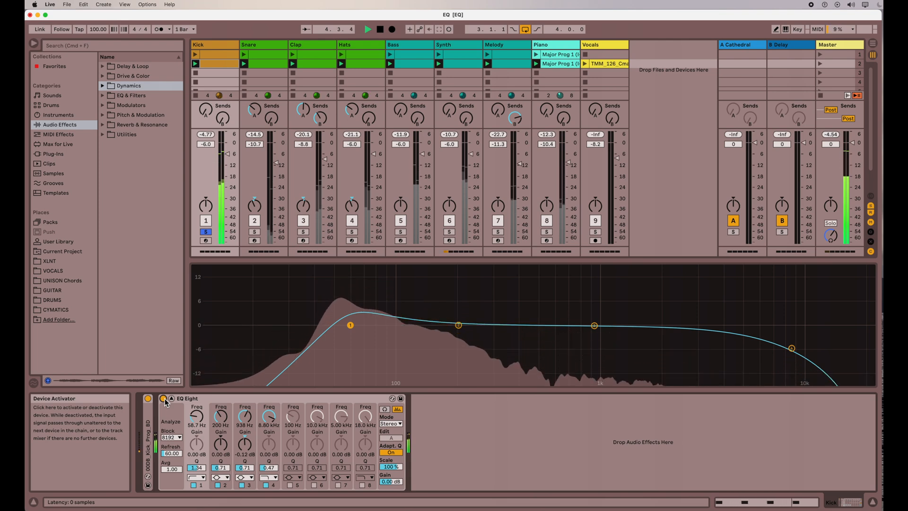
left_click(163, 399)
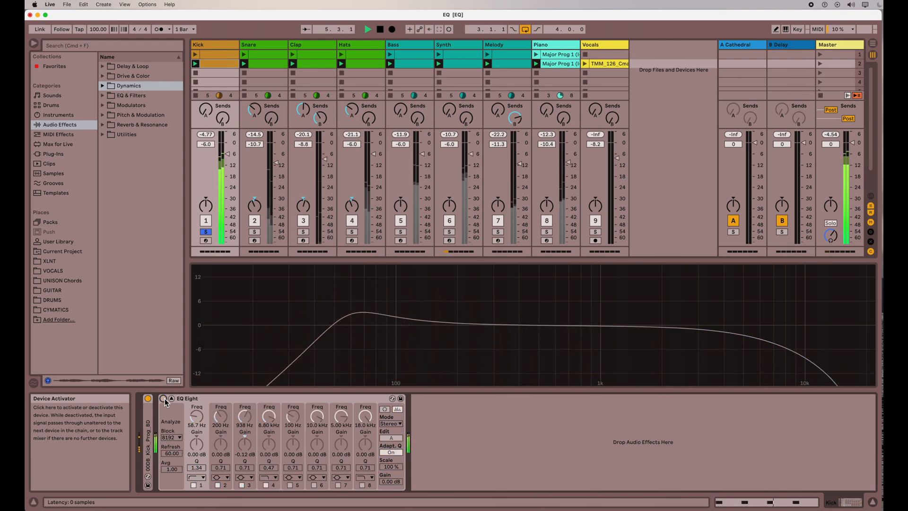
left_click(163, 399)
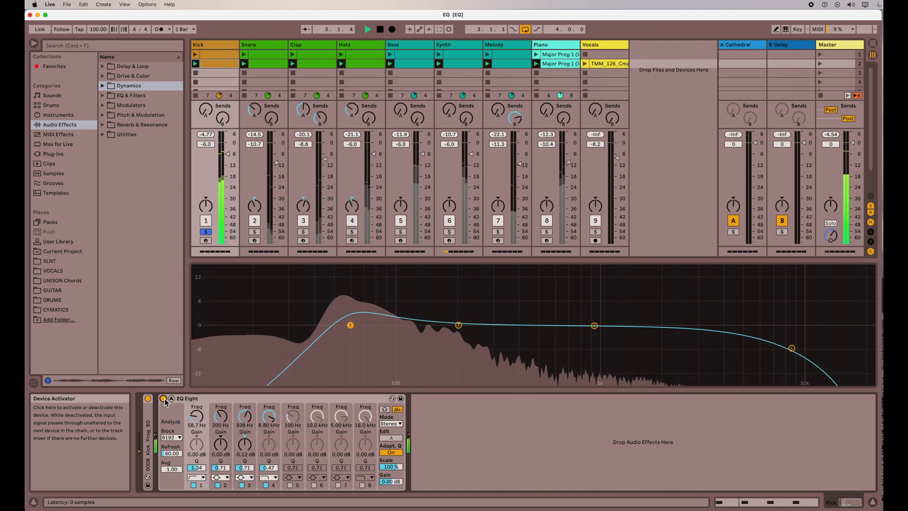
left_click(164, 398)
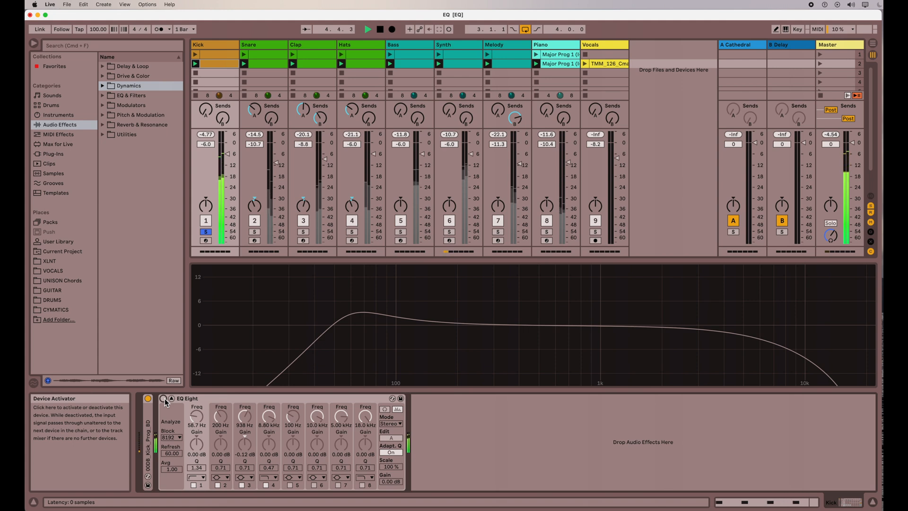
left_click(164, 400)
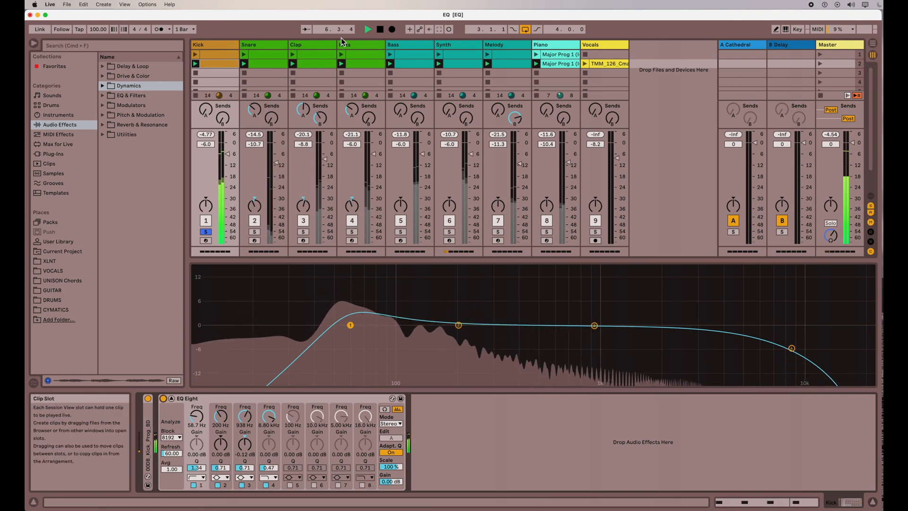
left_click(377, 33)
Step: Solo the Hats track instead of the Kick, start playback and expand the Hats' EQ Eight display
left_click(359, 45)
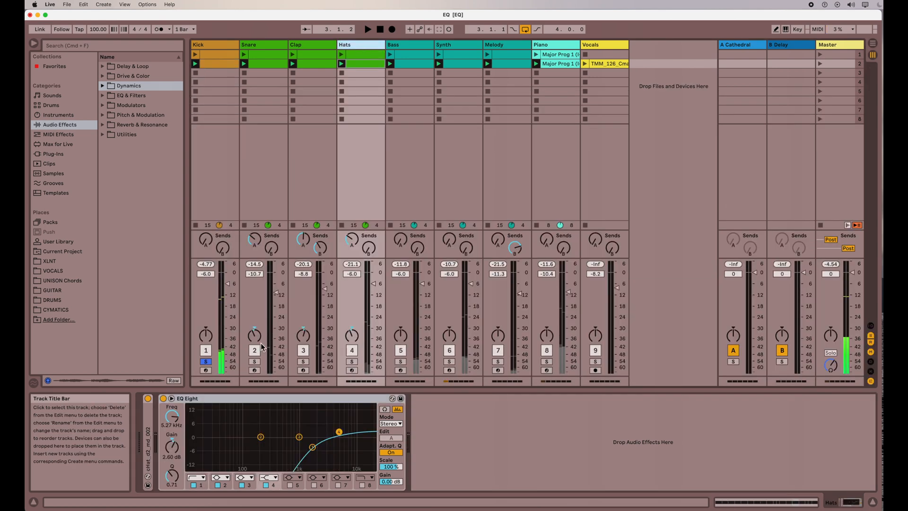
left_click(206, 362)
left_click(354, 361)
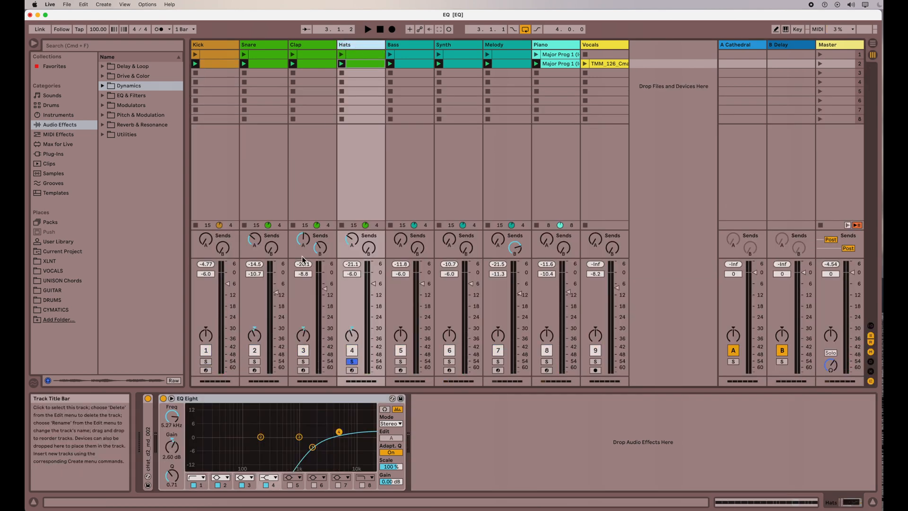
key("space")
left_click(228, 411)
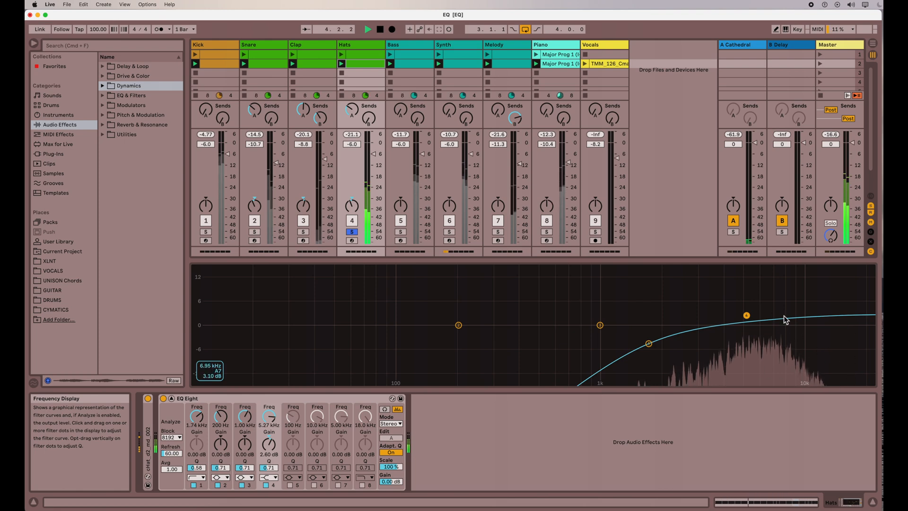
Step: Sweep the Hats' low-cut filter 1 down to about 34 Hz and back up, settling at about 3.36 kHz with Q about 1.11, and stop playback
left_click(653, 344)
left_click_drag(649, 344, 303, 333)
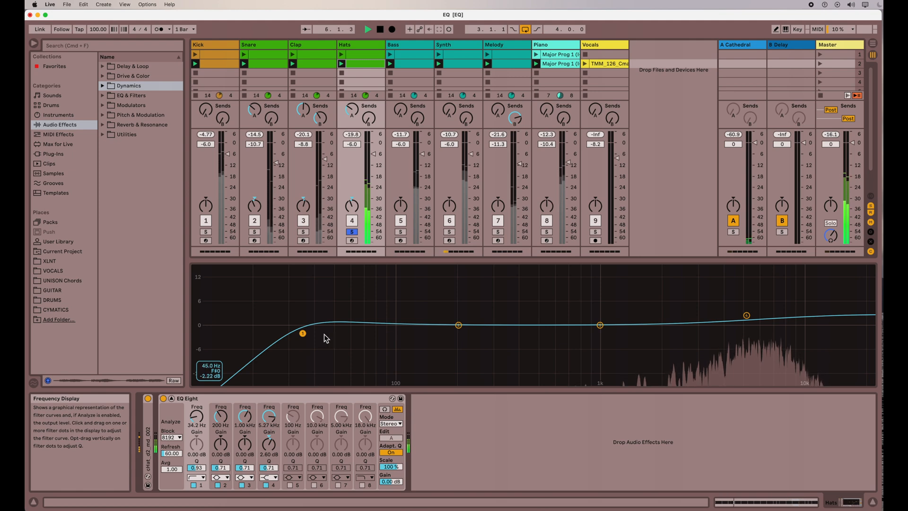
left_click_drag(303, 334, 663, 331)
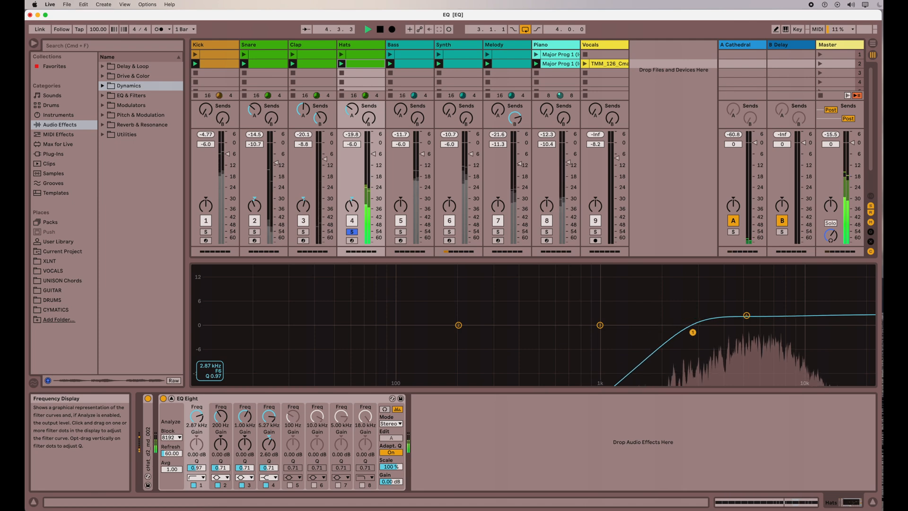
left_click_drag(711, 331, 717, 329)
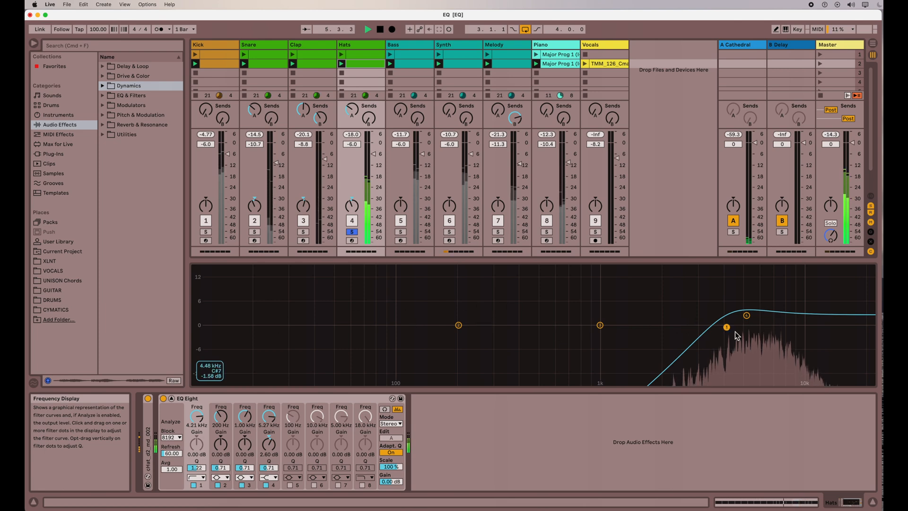
left_click_drag(728, 324, 757, 322)
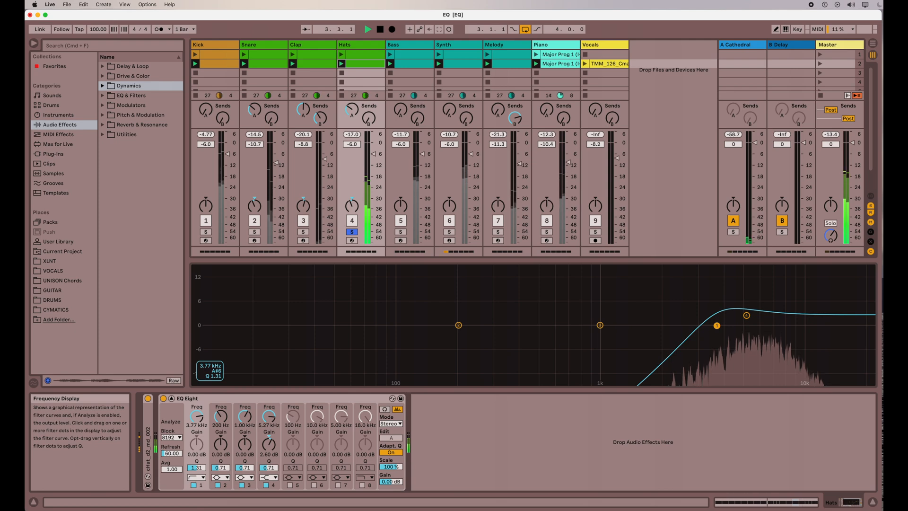
mouse_move(717, 326)
left_mouse_down()
mouse_move(503, 329)
mouse_move(729, 327)
mouse_move(707, 329)
left_mouse_up()
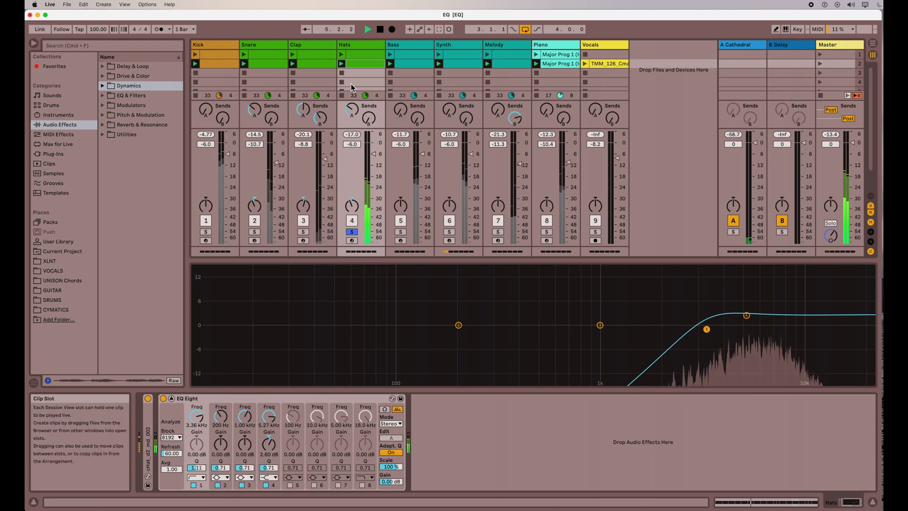
left_click(379, 30)
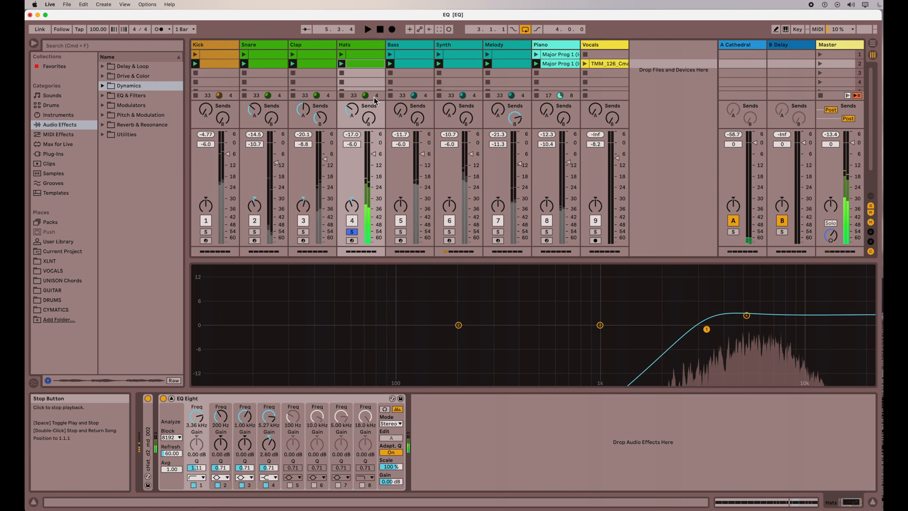
Step: Solo the Bass track instead of the Hats, show its EQ Eight and start playback
left_click(352, 232)
left_click(400, 232)
left_click(400, 47)
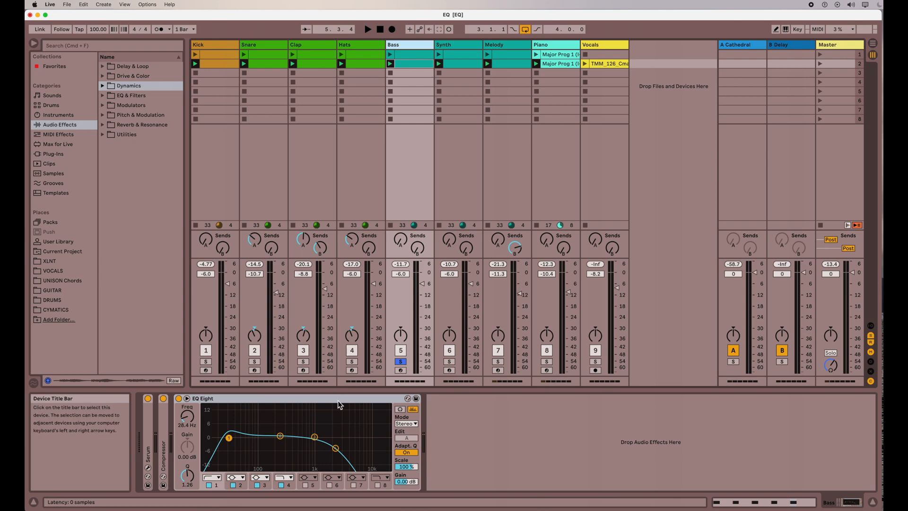
key("space")
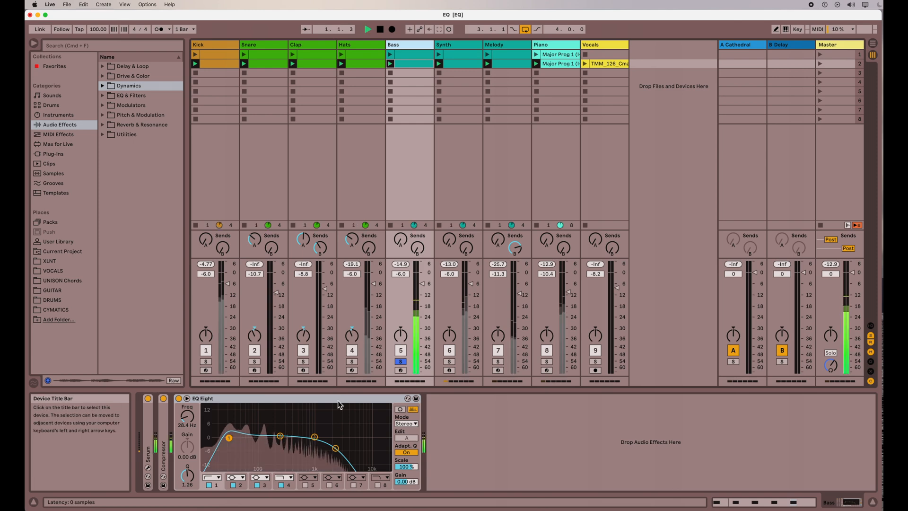
Step: Expand the Bass EQ Eight display and sweep high-cut filter 4 down to about 595 Hz, settling at about 1.56 kHz with Q about 0.86
double_click(307, 415)
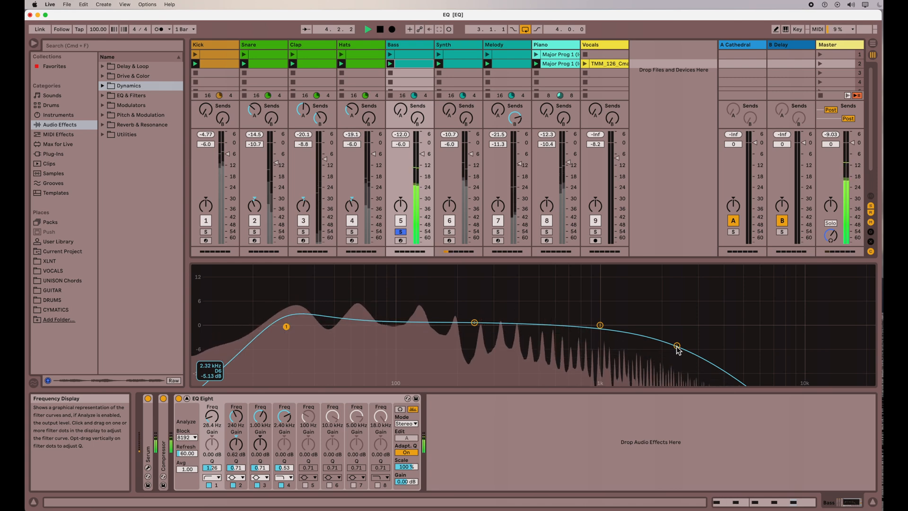
left_click_drag(677, 346, 554, 337)
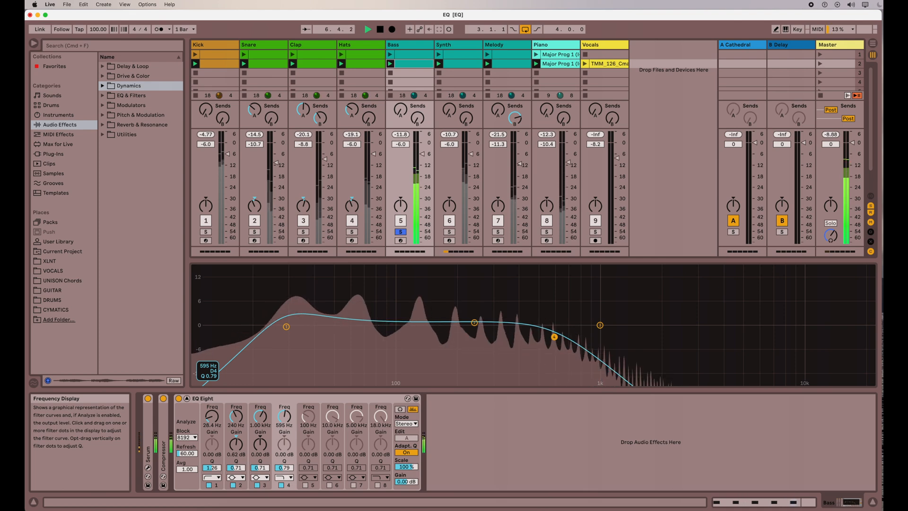
left_click_drag(555, 337, 556, 337)
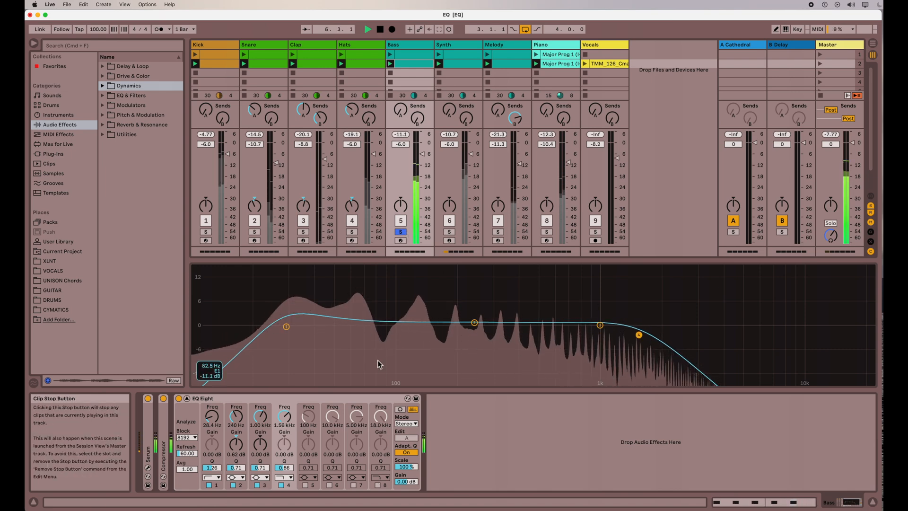
Step: Stop playback, solo the Synth track instead of the Bass, expand its EQ Eight display and restart playback
left_click(464, 47)
key("space")
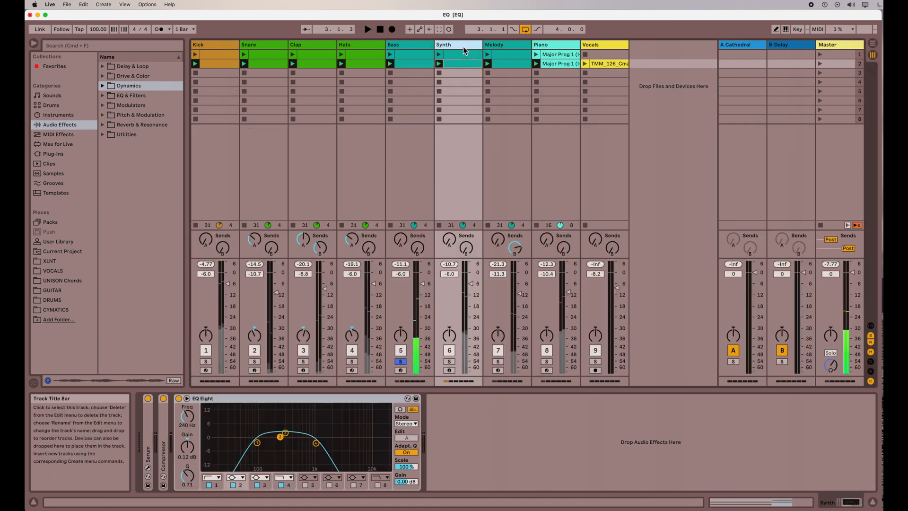
left_click(397, 364)
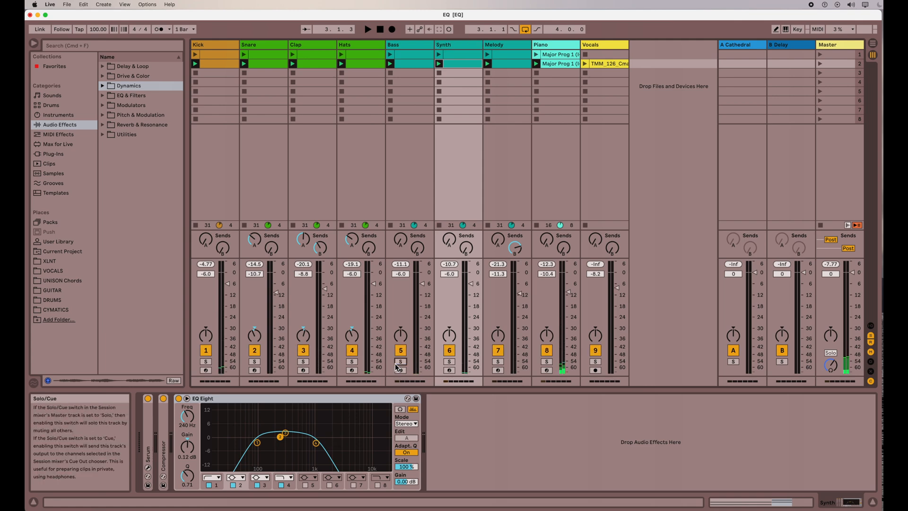
left_click(446, 362)
double_click(341, 426)
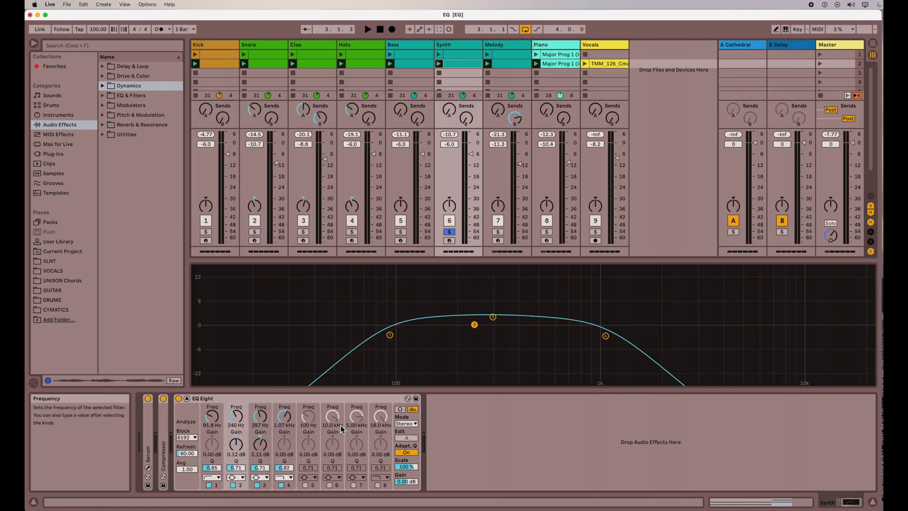
key("space")
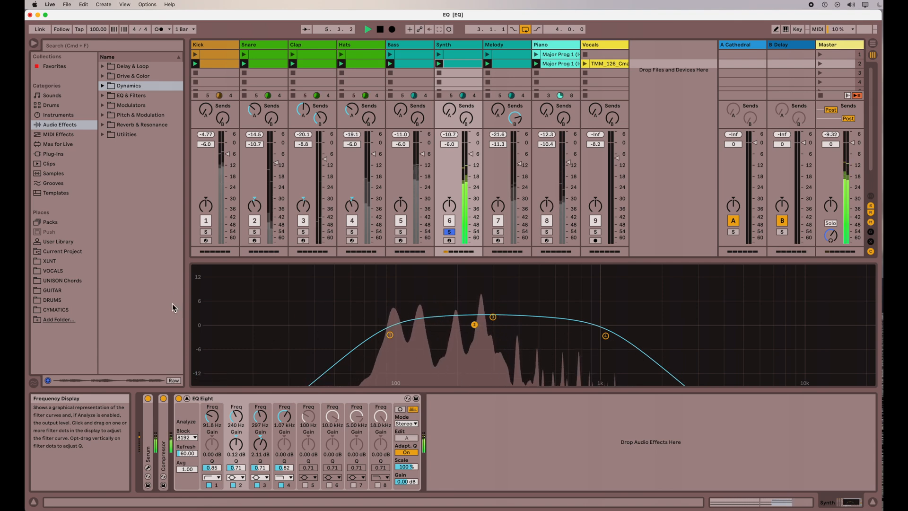
Step: Sweep the Synth's low-cut filter 1 down to about 15 Hz and up past 229 Hz, settling at about 102 Hz with Q about 1.19
left_click(390, 335)
left_click_drag(390, 334, 230, 320)
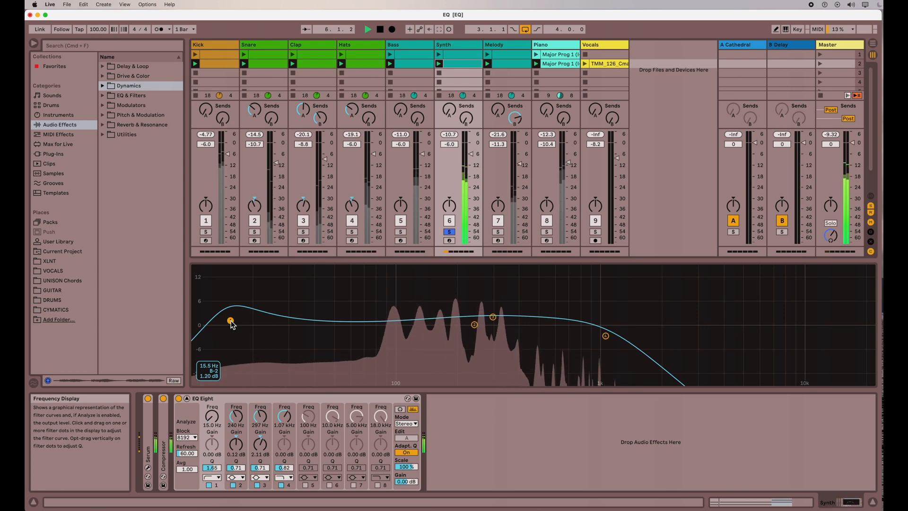
left_click_drag(230, 320, 316, 324)
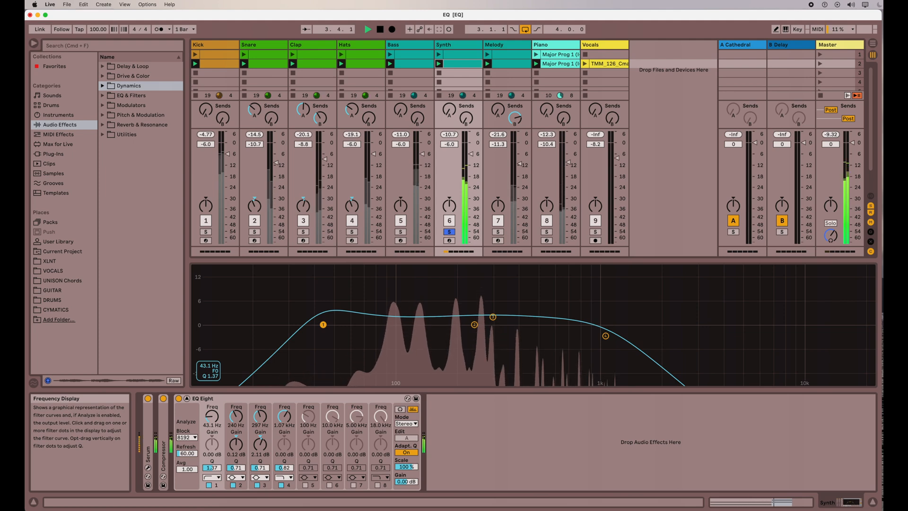
left_click_drag(323, 324, 323, 325)
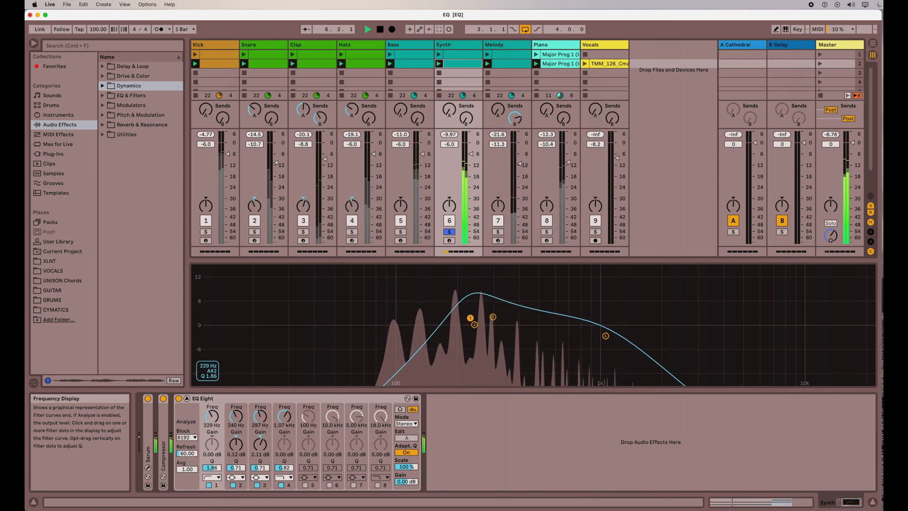
left_click_drag(484, 318, 399, 327)
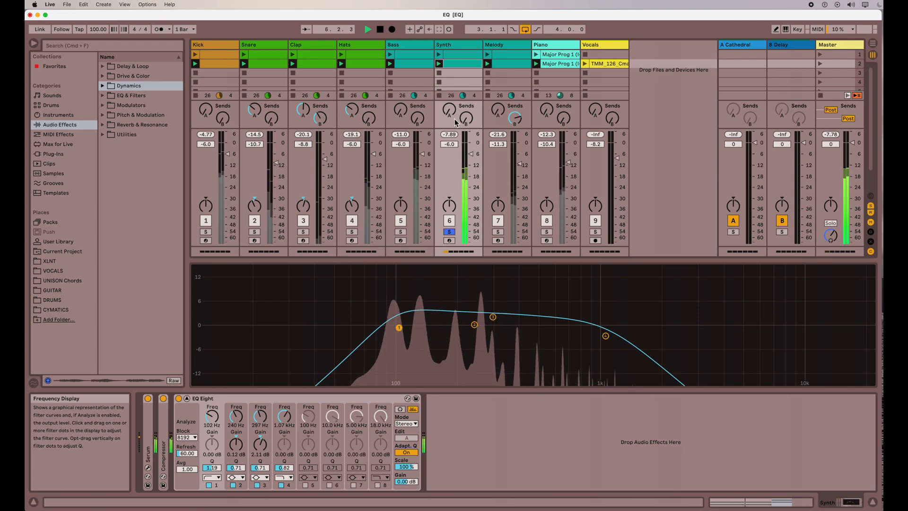
Step: Solo the Melody track and raise low-cut filter 1 in its expanded EQ Eight to about 521 Hz with Q about 1.31
left_click(495, 48)
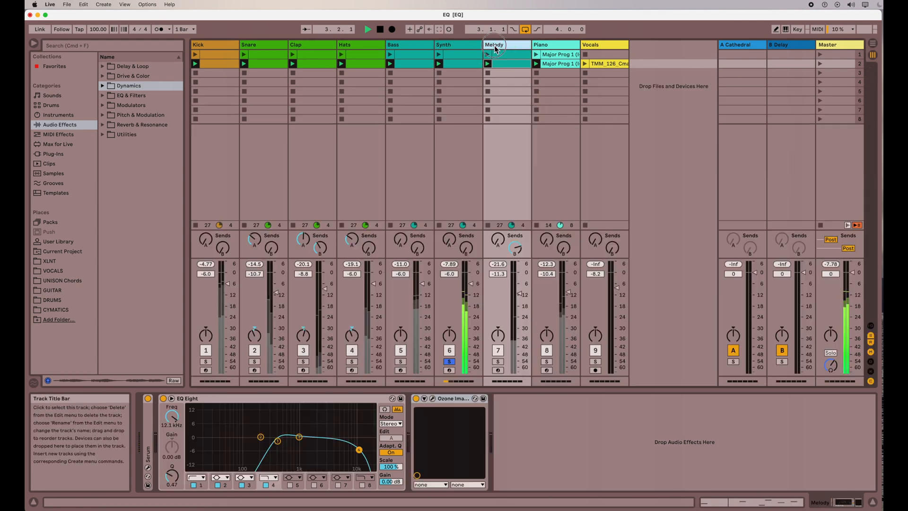
left_click(498, 361)
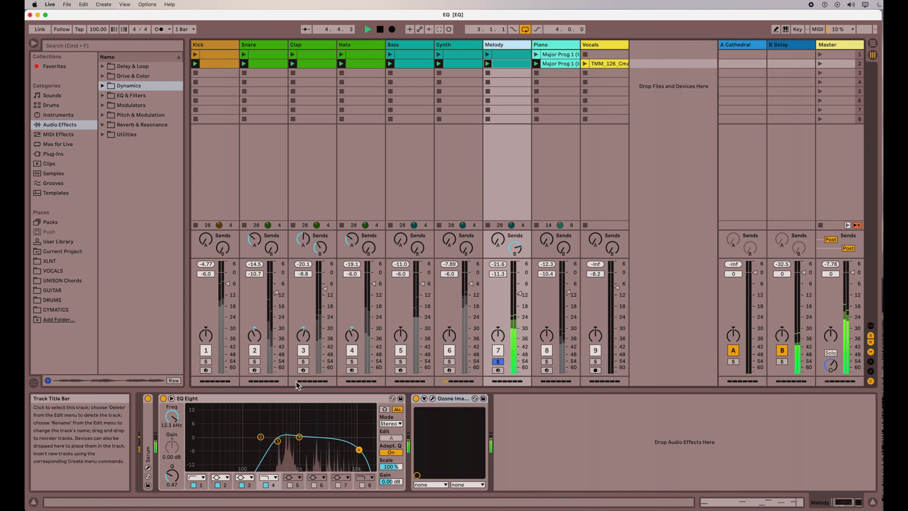
double_click(283, 411)
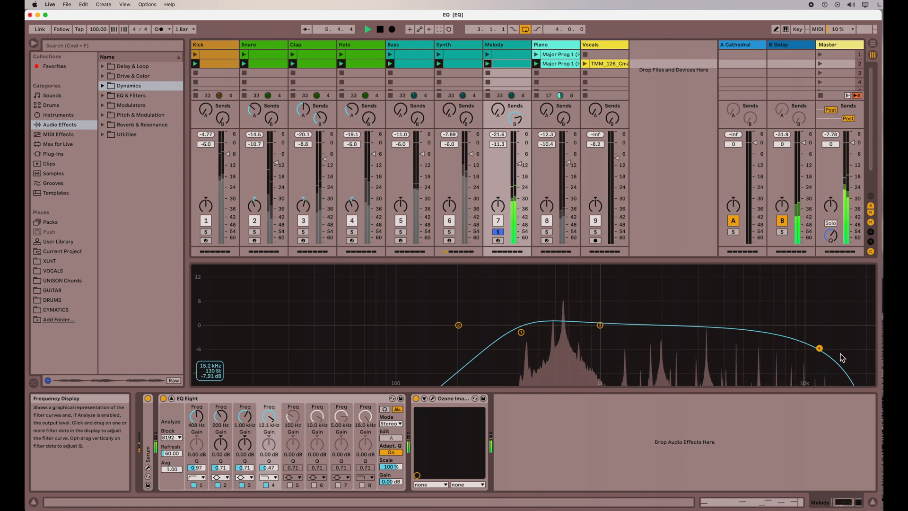
left_click_drag(521, 332, 547, 325)
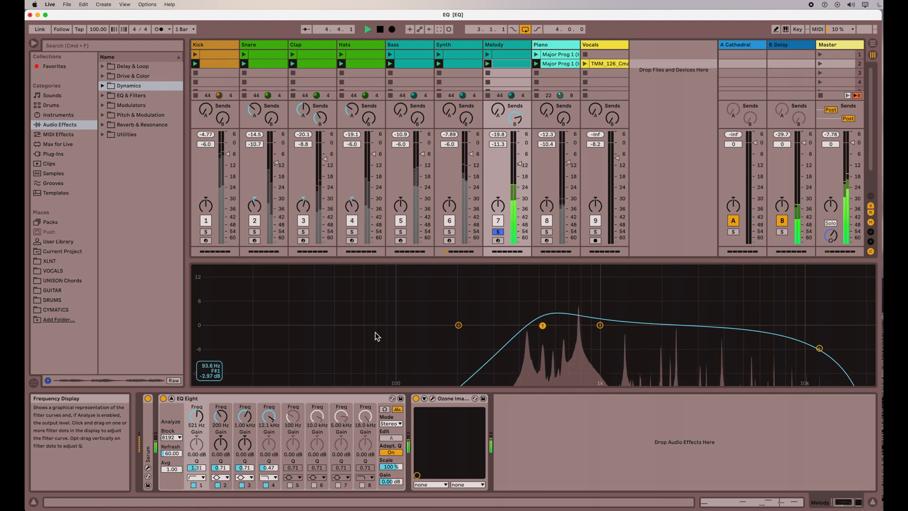
Step: Solo the Piano track and boost filter 2 in its expanded EQ Eight by about 0.40 dB at 200 Hz
left_click(546, 232)
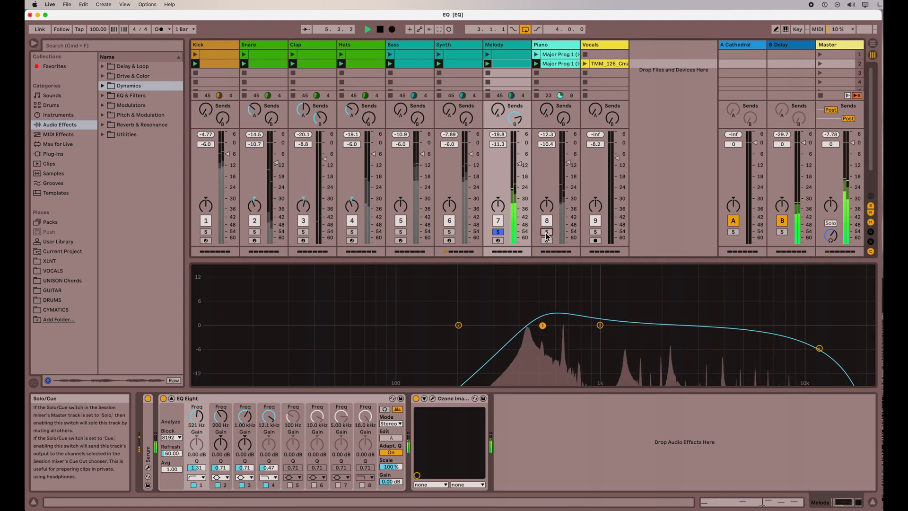
left_click(547, 44)
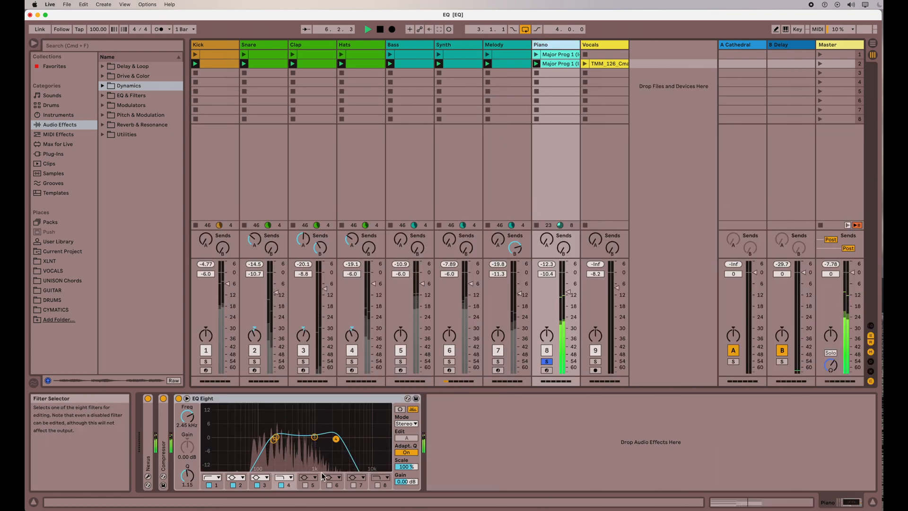
double_click(346, 419)
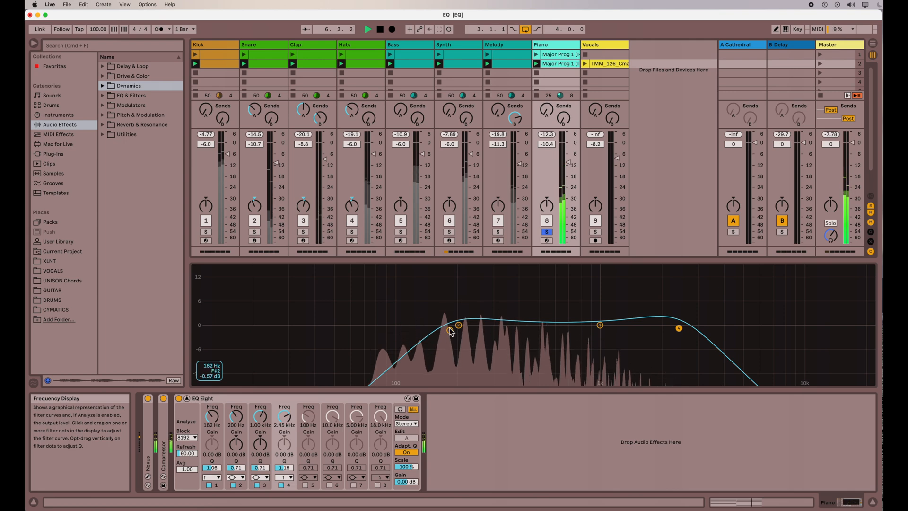
left_click_drag(459, 327, 458, 326)
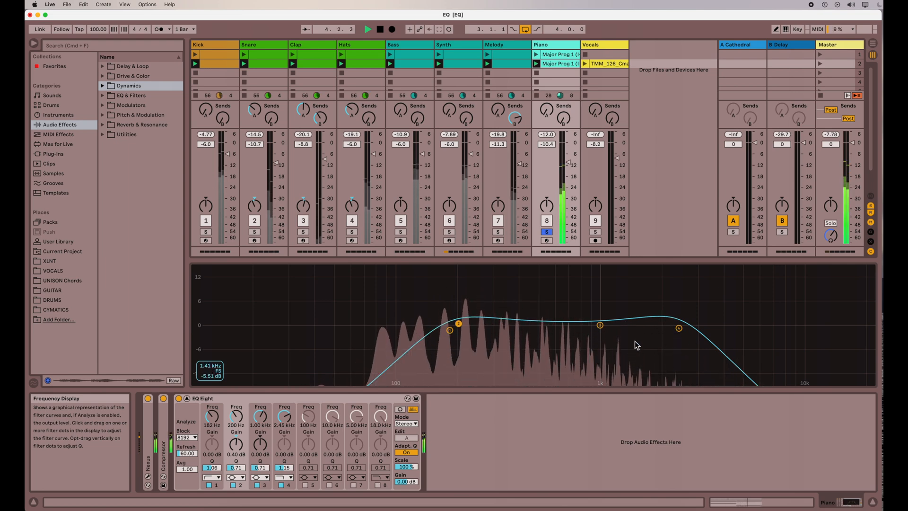
Step: Solo the Vocals track with its EQ Eight display expanded, and launch scene 2 to play the vocal clip
left_click(596, 232)
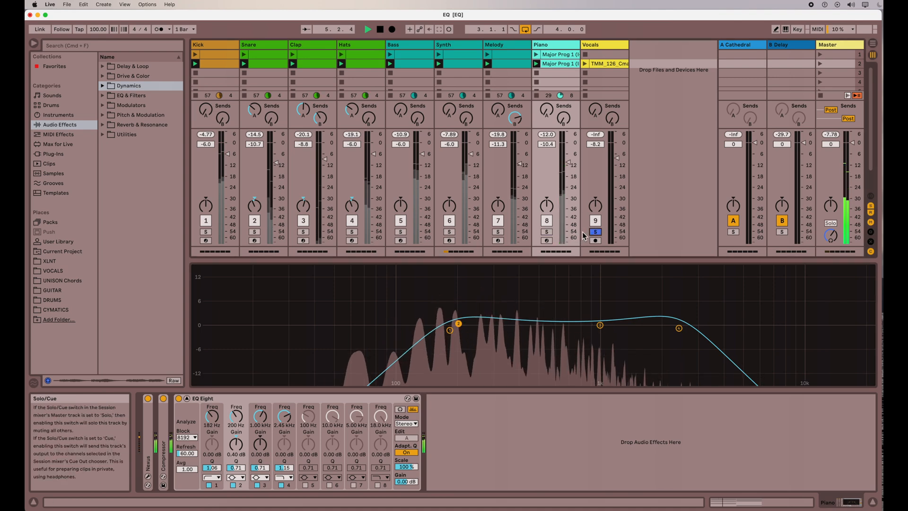
left_click(594, 46)
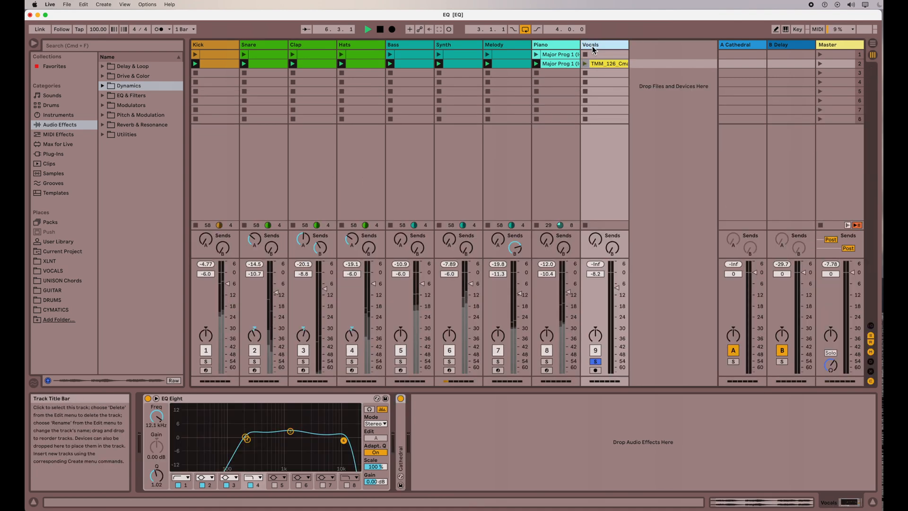
double_click(282, 418)
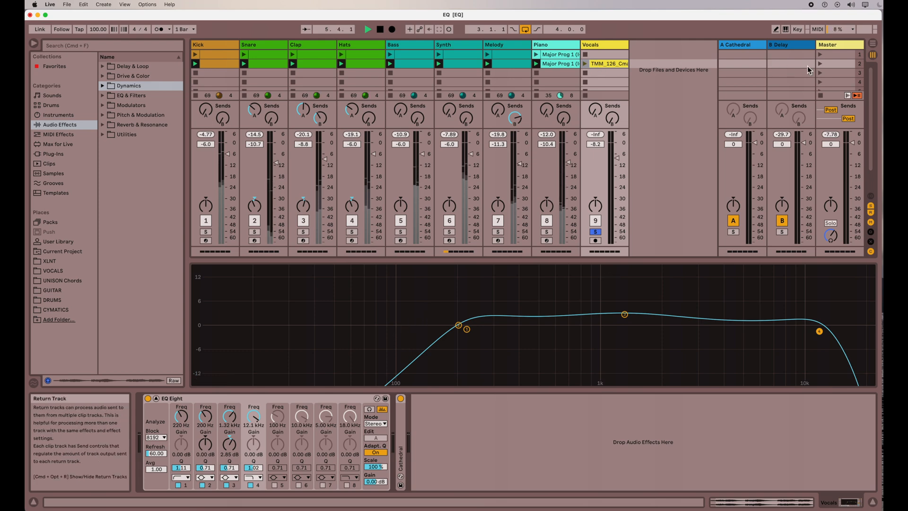
left_click(821, 63)
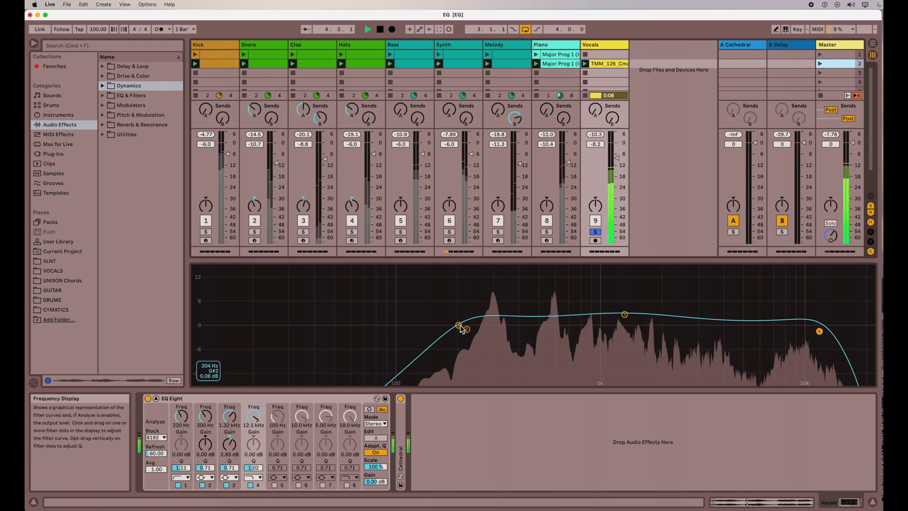
Step: On the Vocals EQ Eight, set filter 2 to about 329 Hz with 1.88 dB gain and low-cut filter 1 to about 221 Hz with Q 1.02
left_click_drag(460, 326, 503, 318)
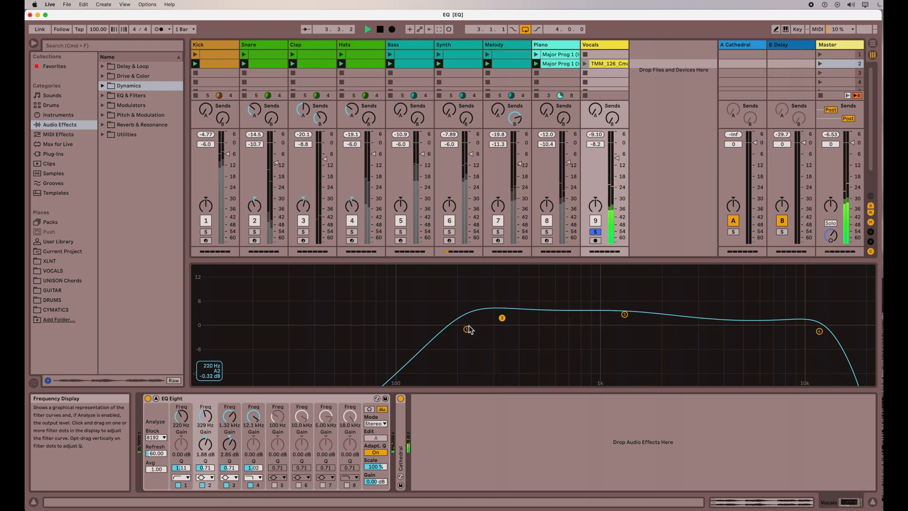
left_click(585, 64)
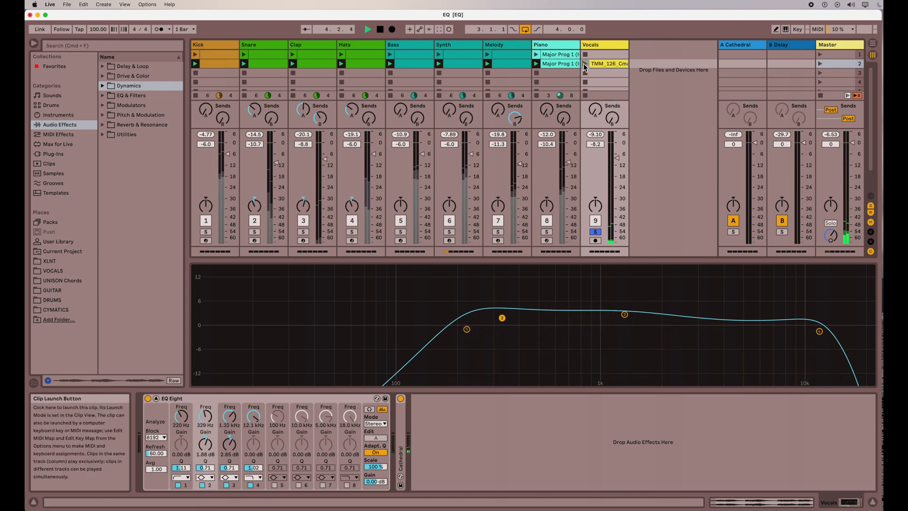
mouse_move(467, 330)
left_mouse_down()
mouse_move(450, 313)
mouse_move(369, 331)
mouse_move(219, 332)
mouse_move(436, 332)
mouse_move(541, 320)
mouse_move(501, 318)
mouse_move(493, 330)
mouse_move(468, 320)
mouse_move(467, 331)
left_mouse_up()
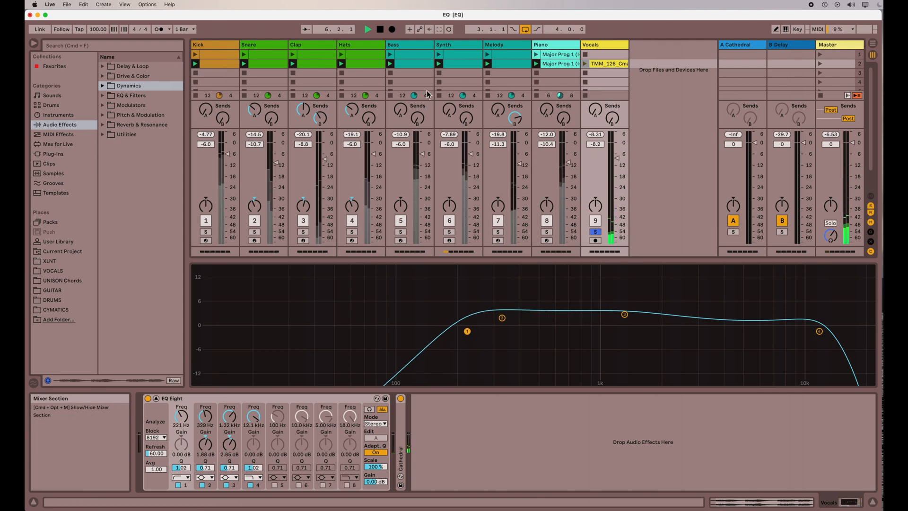
Step: Stop playback, unsolo the Vocals track and launch scene 1 to play the full mix
left_click(379, 29)
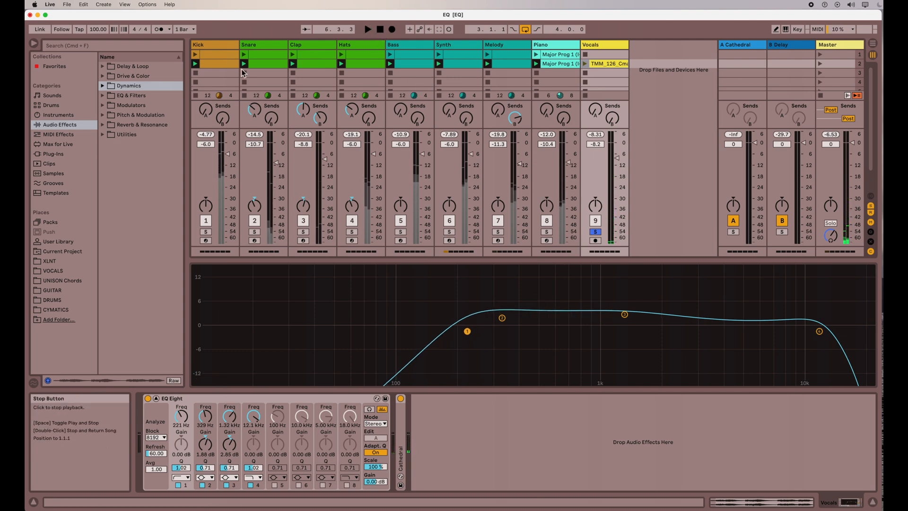
left_click(596, 232)
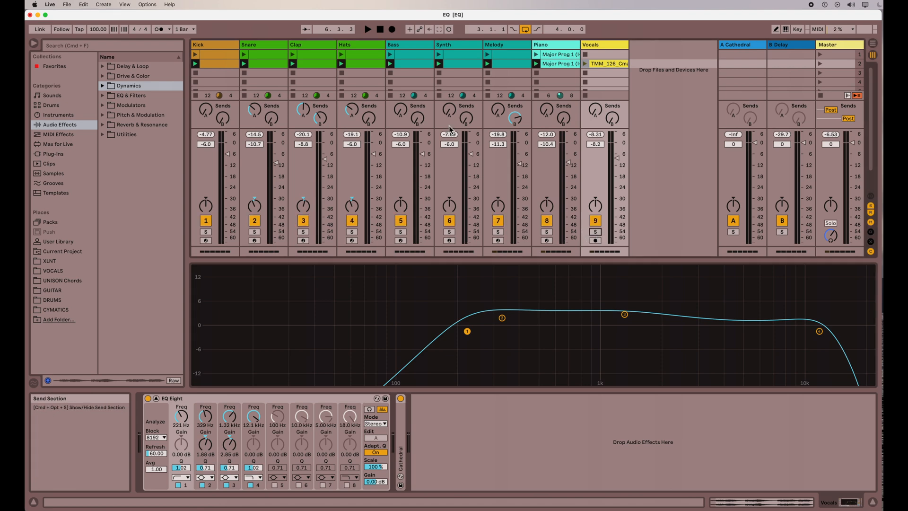
left_click(822, 54)
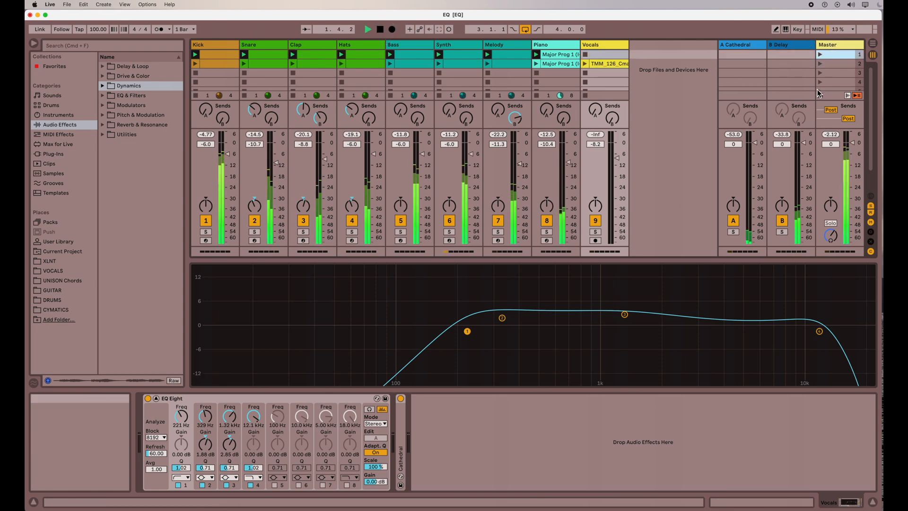
left_click(833, 47)
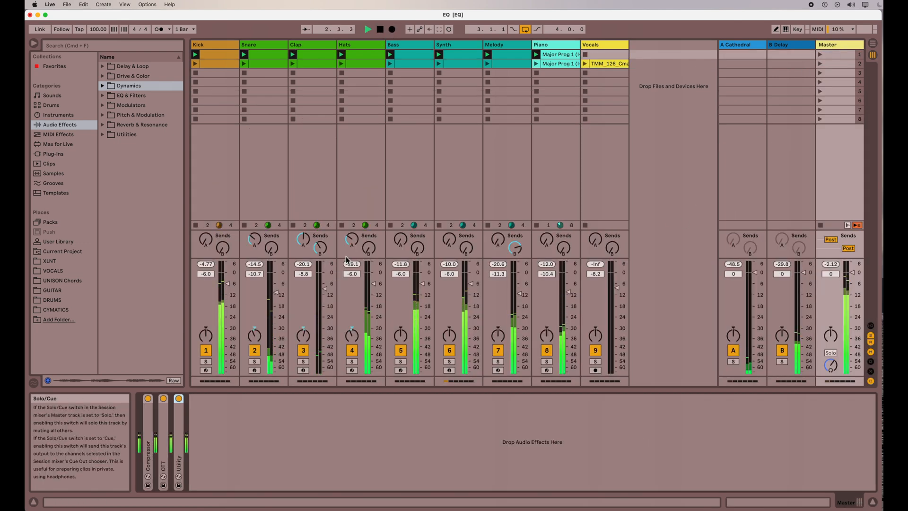
left_click(216, 45)
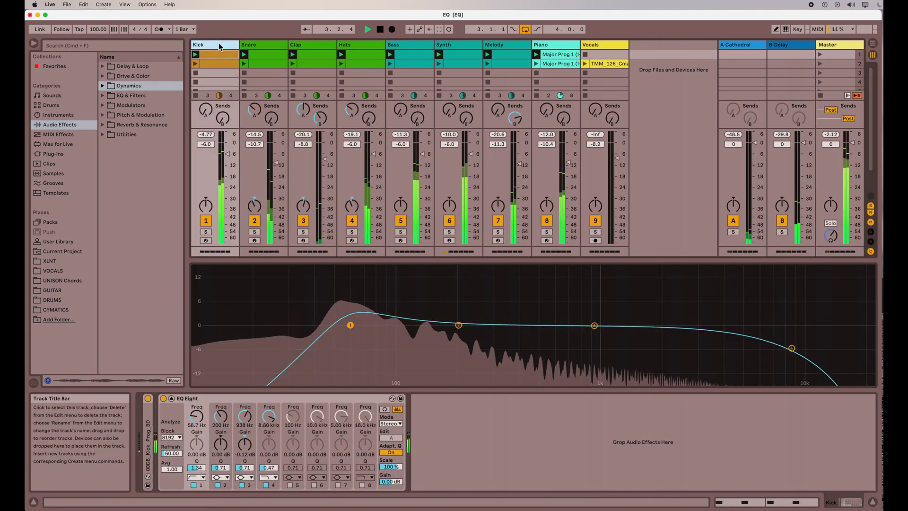
left_click(263, 44)
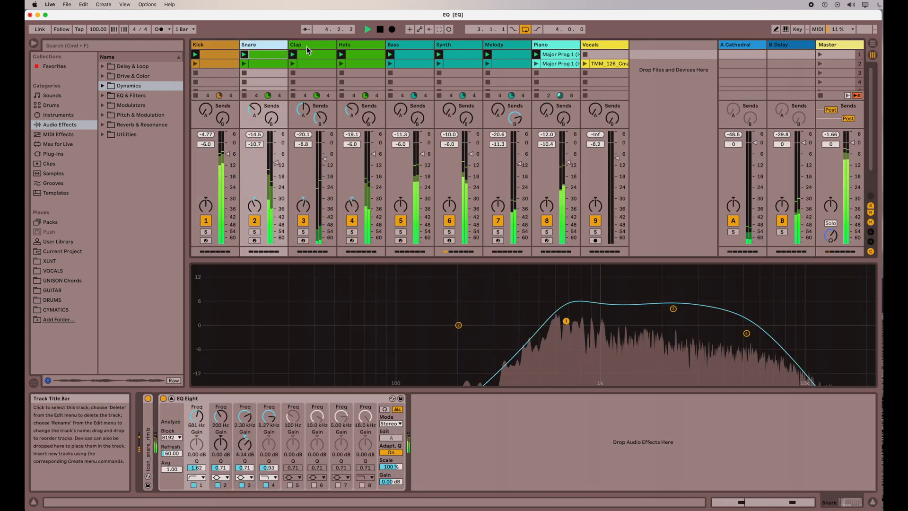
left_click(319, 48)
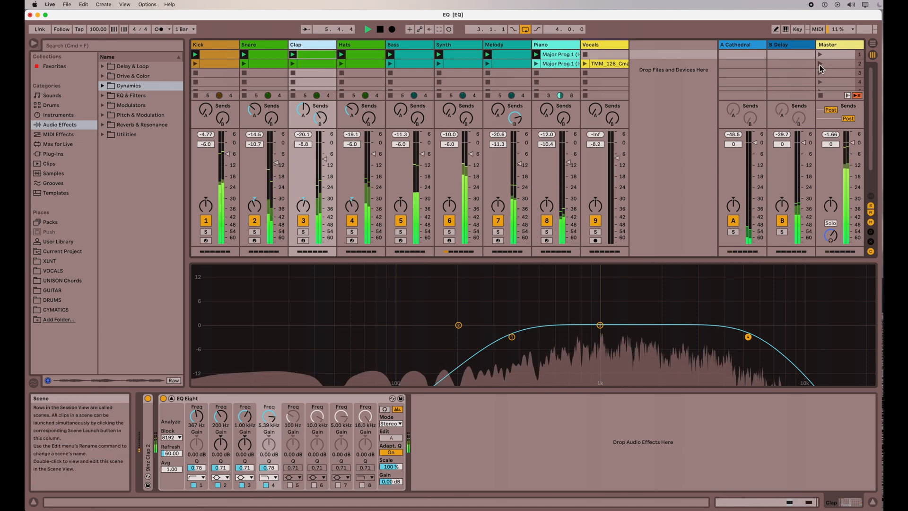
left_click(381, 44)
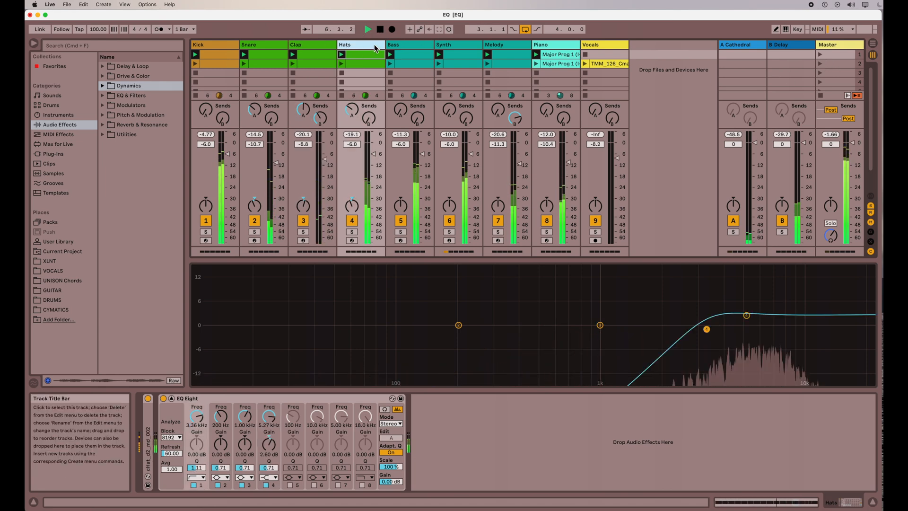
left_click(418, 44)
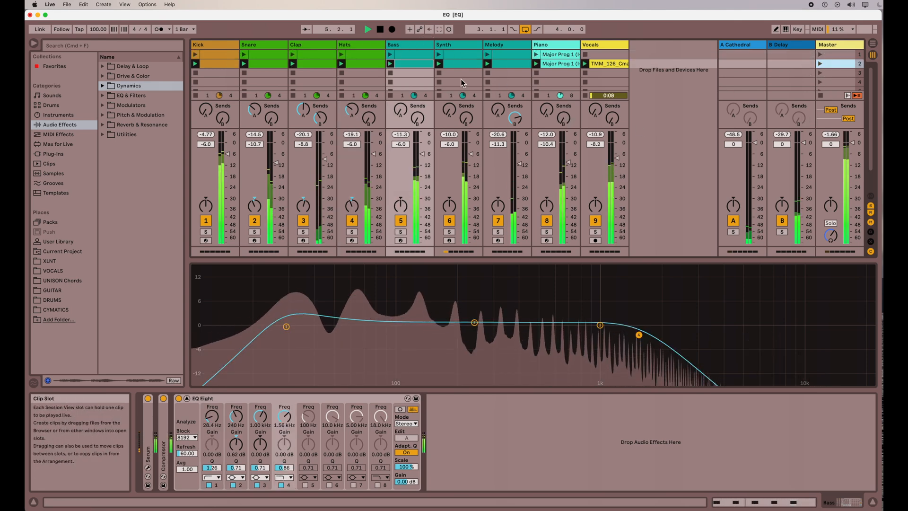
Step: Examine the EQ Eight curves of the Synth, Melody, Piano and Vocals tracks during playback, and stop and reset the song position to 1.1.1
left_click(451, 45)
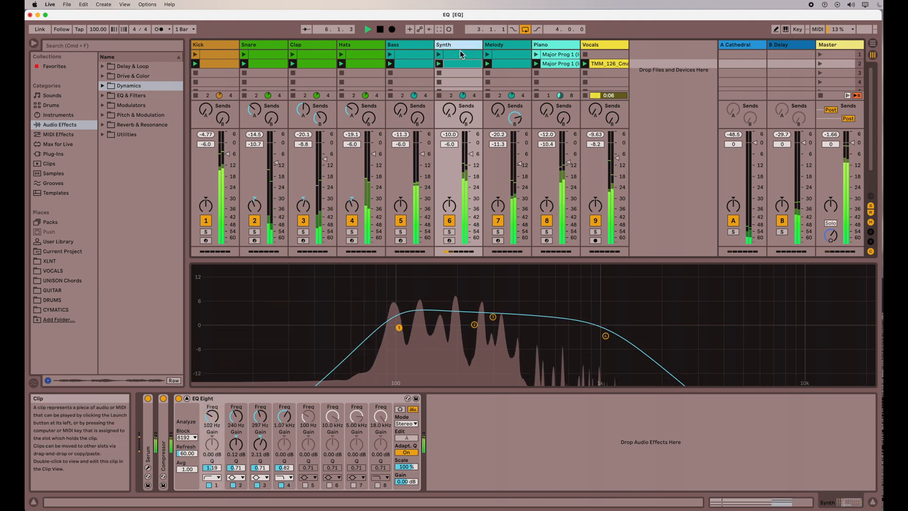
left_click(510, 44)
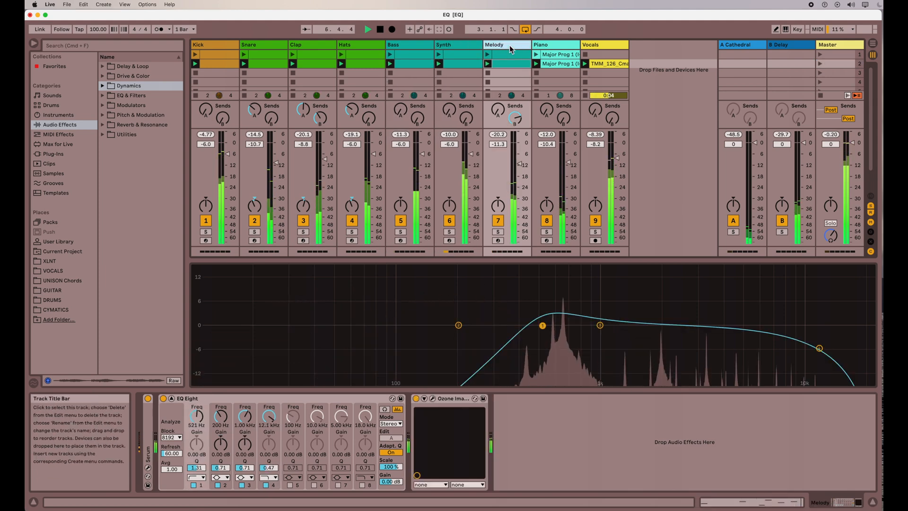
left_click(549, 44)
left_click(591, 45)
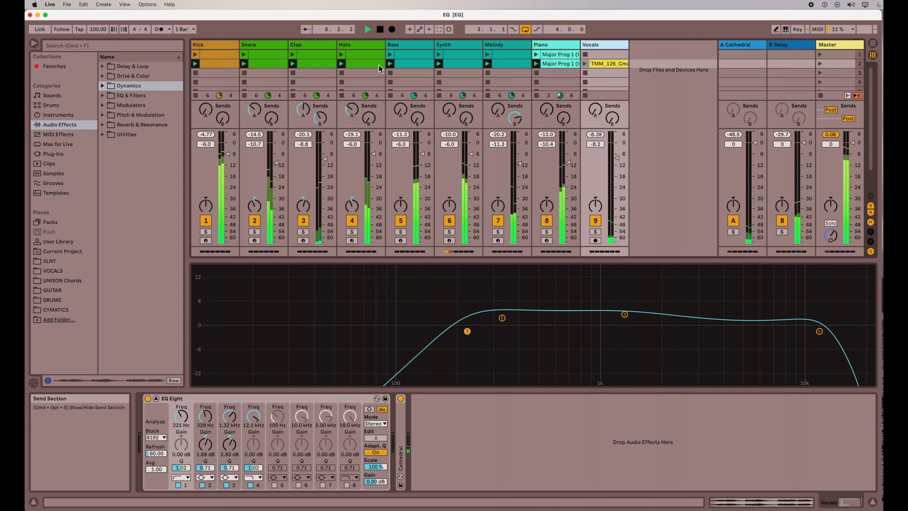
left_click(379, 31)
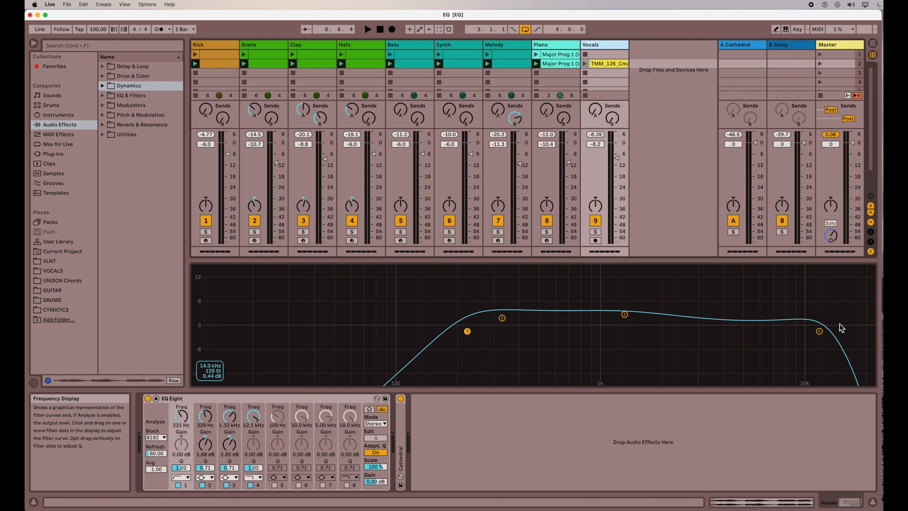
left_click(381, 32)
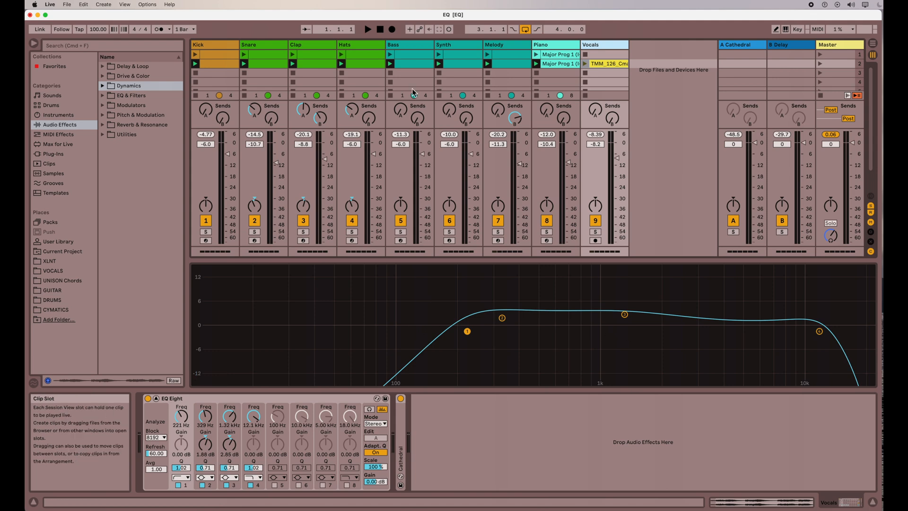
Step: With playback stopped, review the EQ Eight curves of the Bass, Hats, Clap and Snare tracks
left_click(413, 47)
left_click(369, 48)
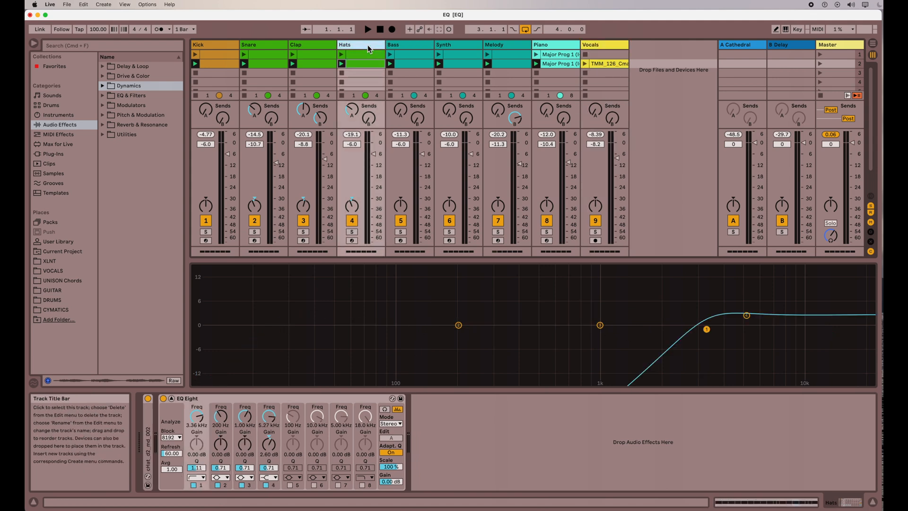
left_click(329, 45)
left_click(279, 49)
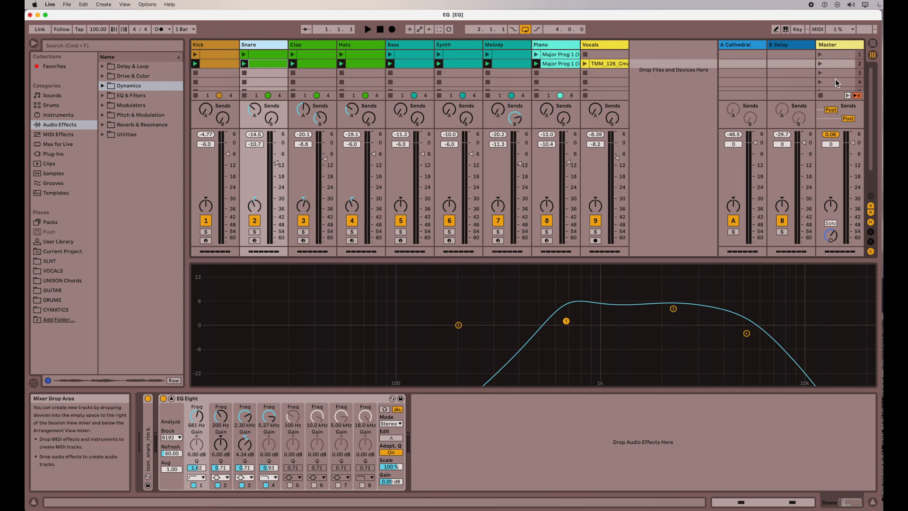
Step: Play scene 1 and switch to scene 2, review the Piano, Synth, Hats, Clap, Snare and Kick EQ Eight curves, and stop playback
left_click(822, 56)
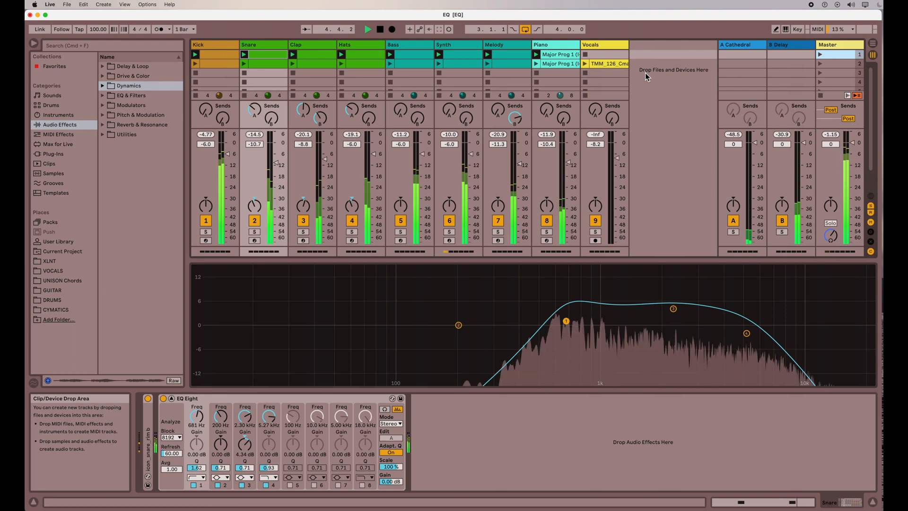
left_click(821, 65)
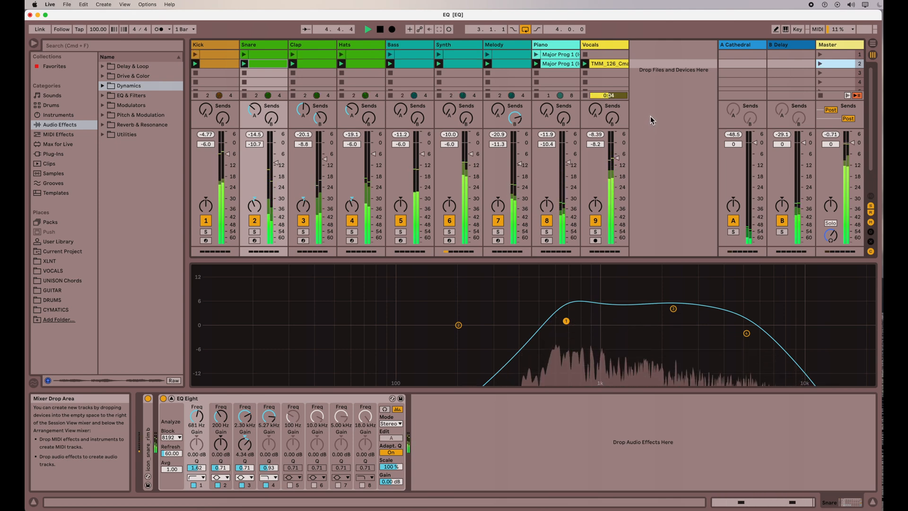
left_click(545, 48)
left_click(454, 45)
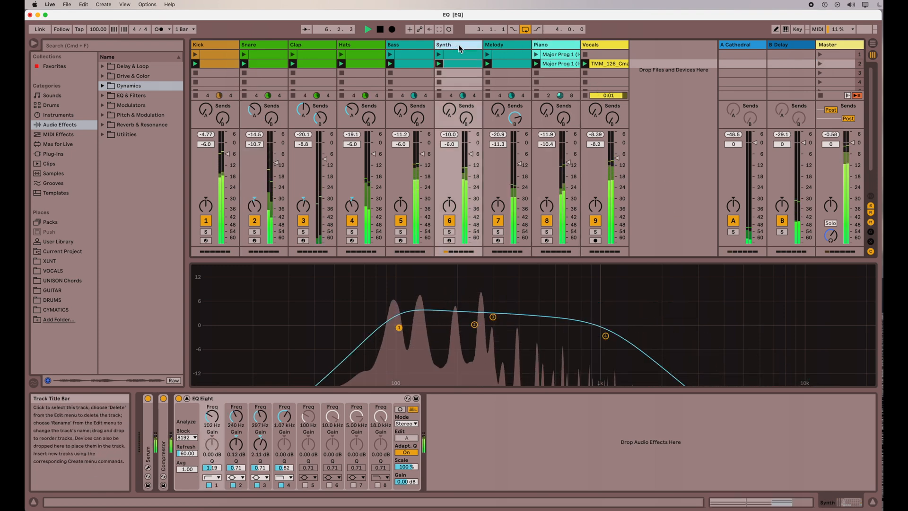
left_click(375, 47)
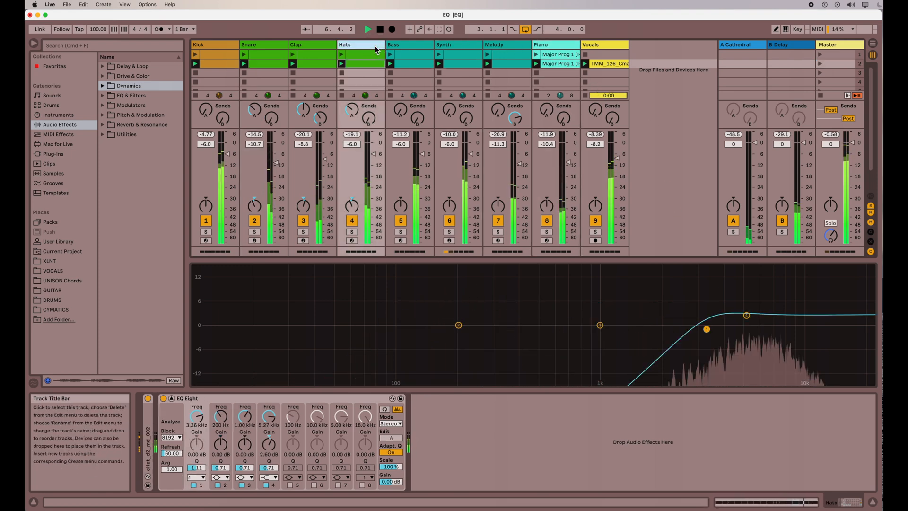
left_click(322, 47)
left_click(269, 46)
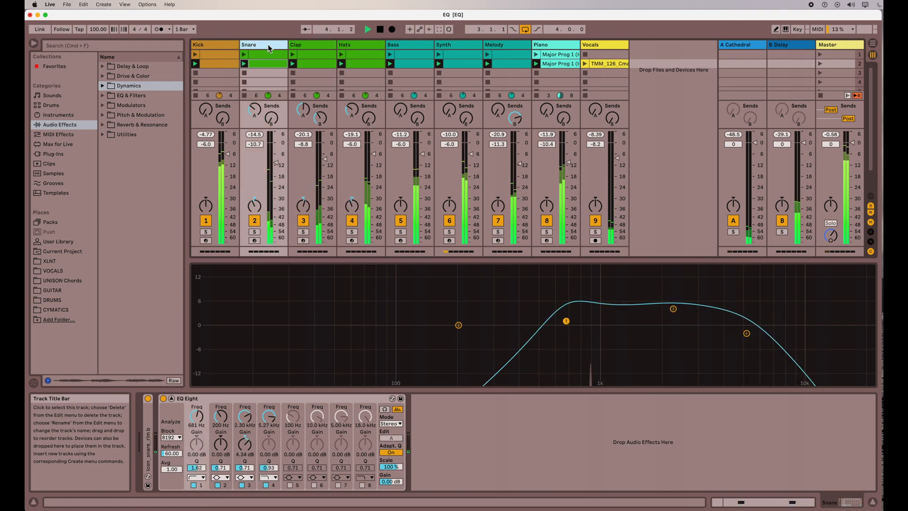
left_click(230, 45)
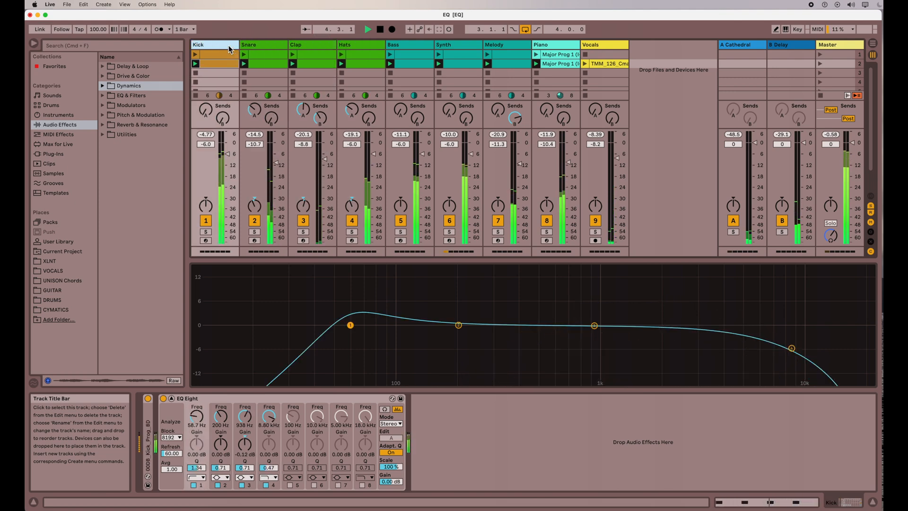
left_click(380, 30)
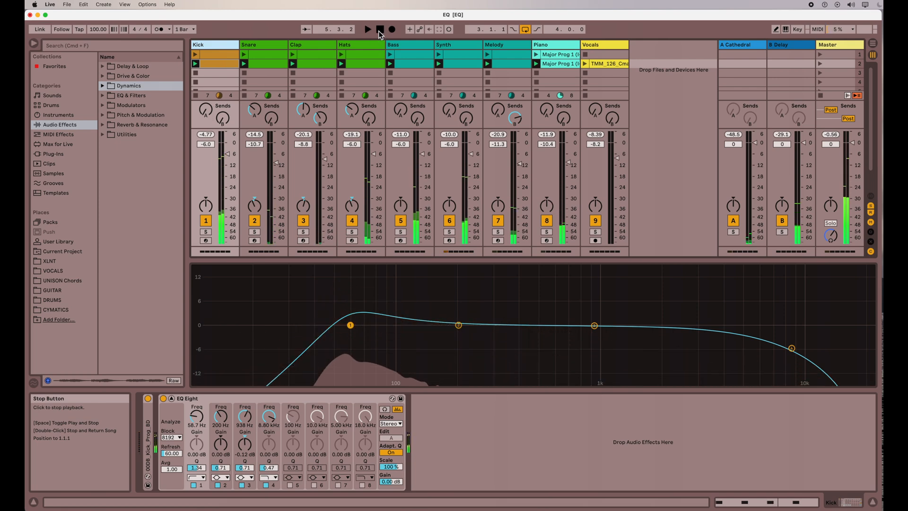